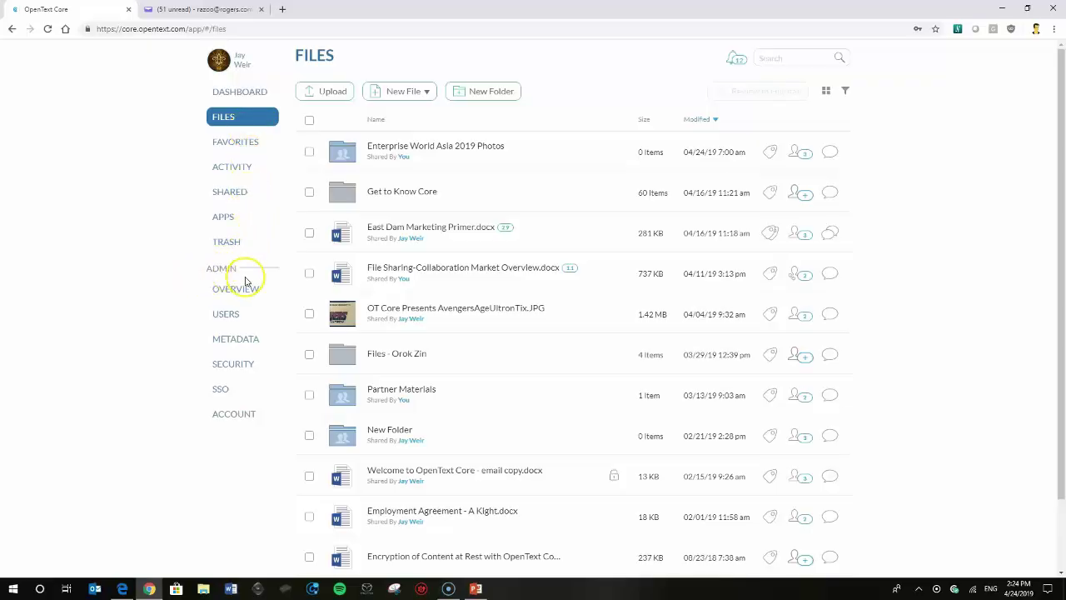
In the security administration, create a confidential OAuth client described as "Production Content Server Environment" with the Content Server's redirect URL.
left_click(236, 366)
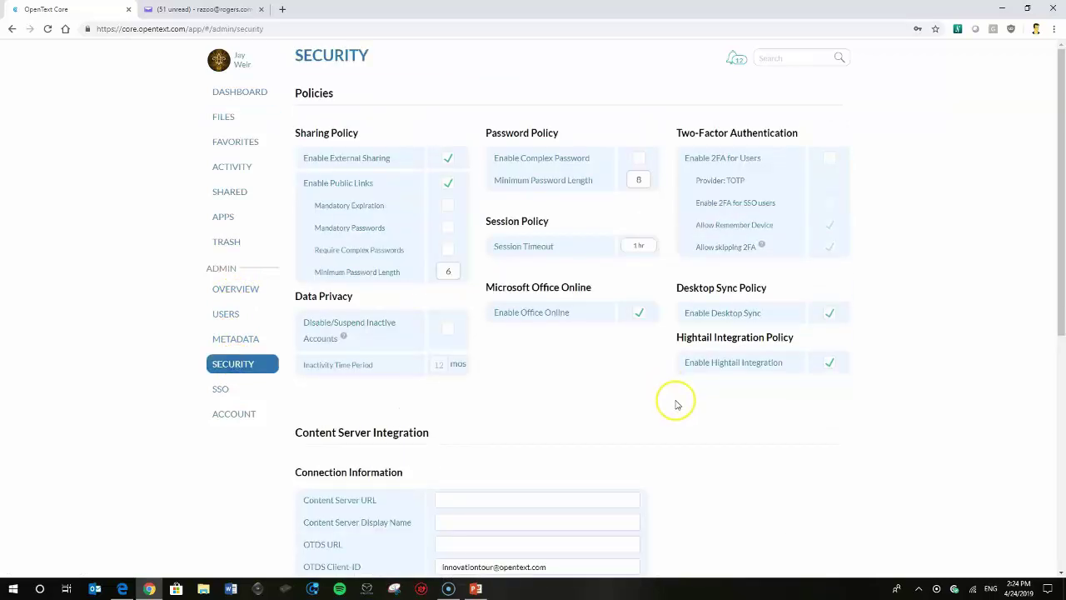
scroll(670, 395, "down", 5)
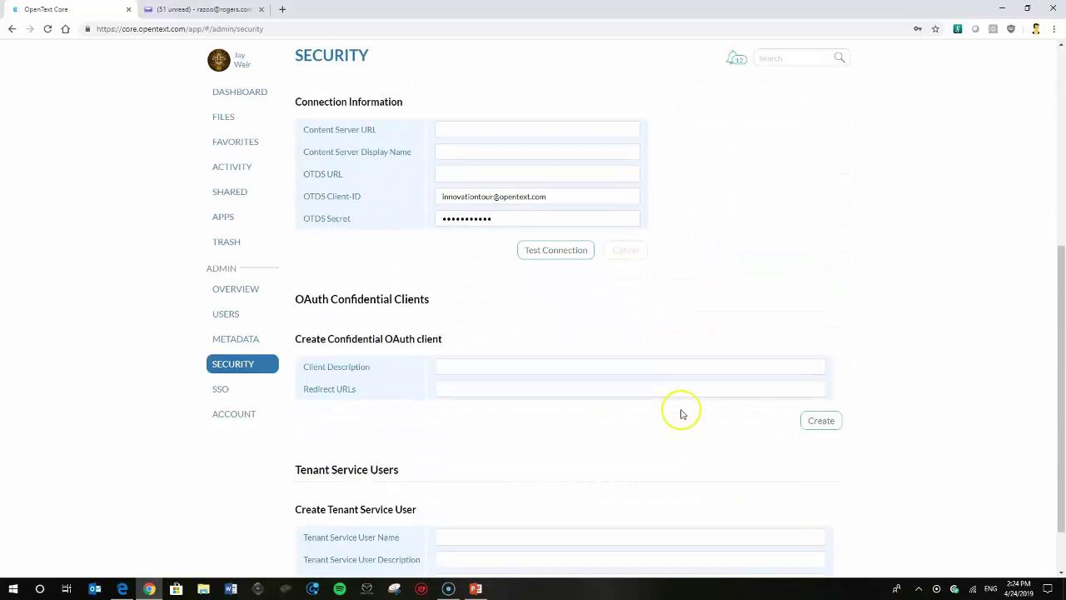
scroll(680, 417, "down", 1)
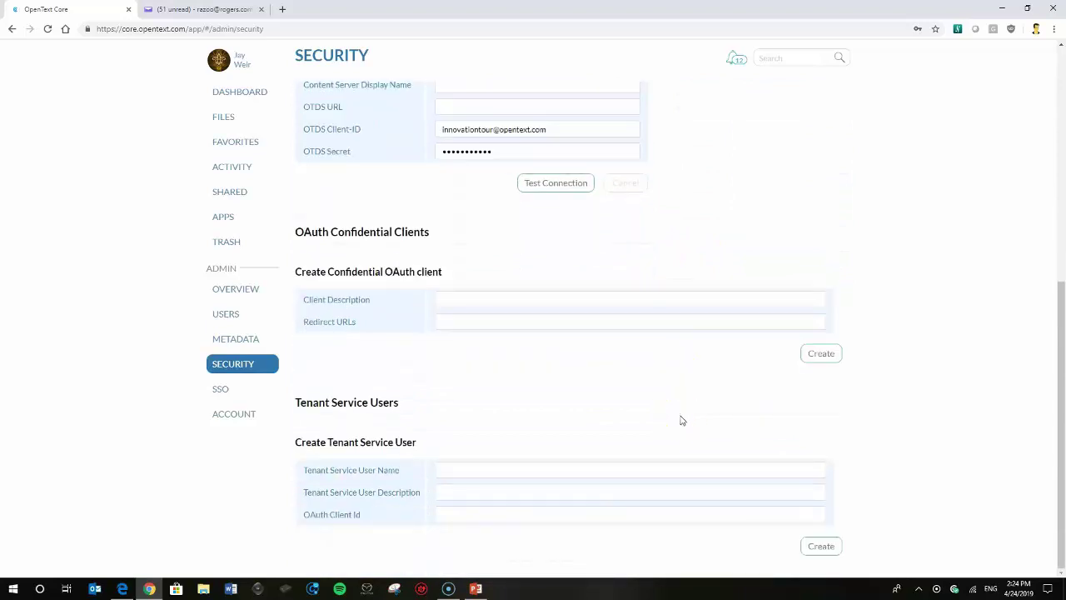
left_click(467, 303)
left_click(467, 299)
type("Production Content Server Environment")
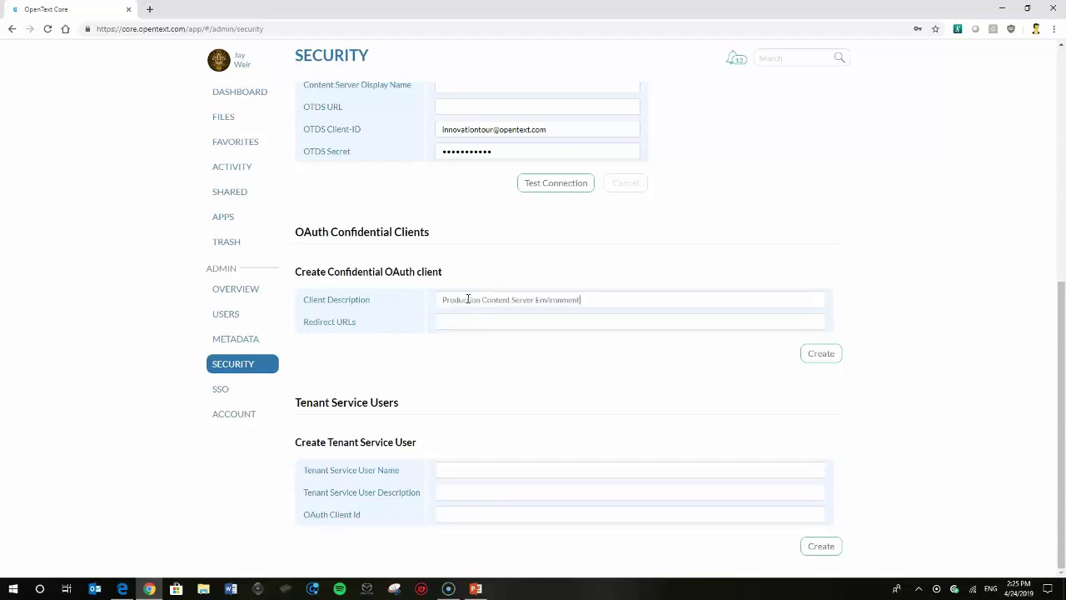
left_click(548, 321)
key("ctrl+v")
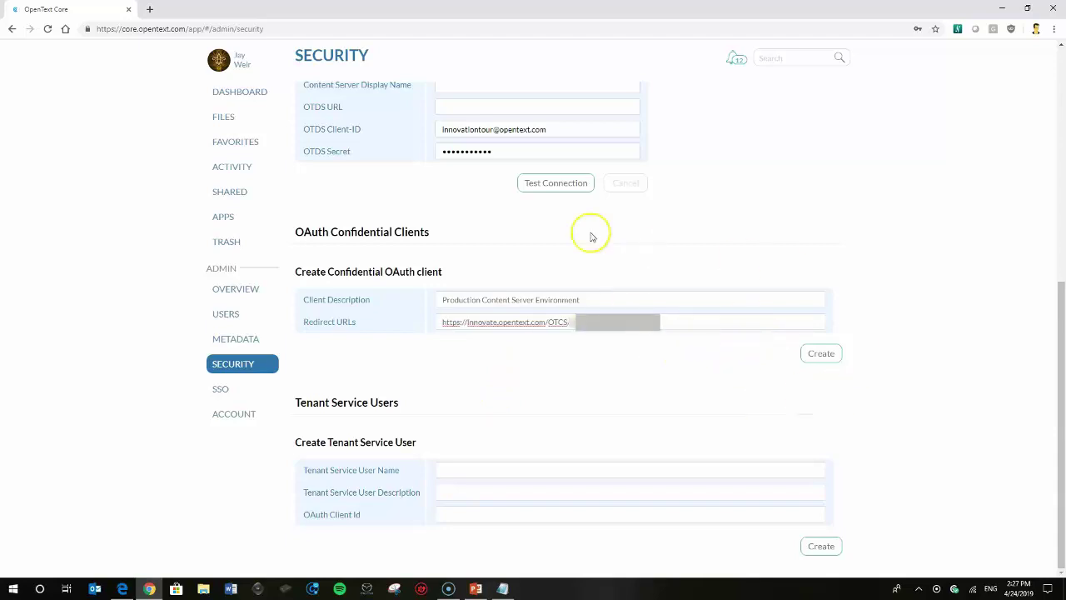
left_click(823, 357)
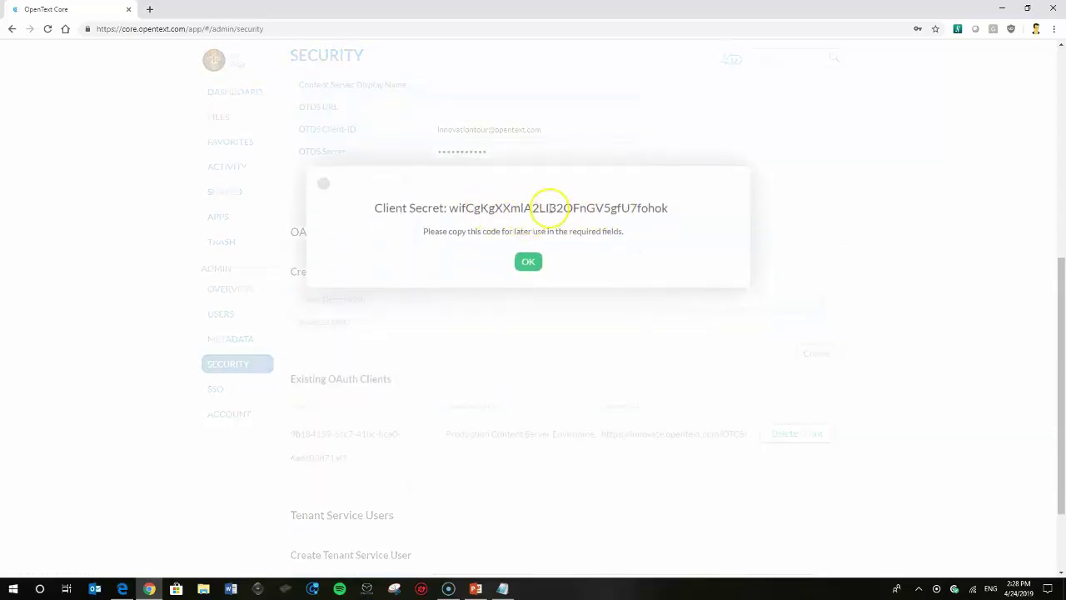
Copy the generated client secret into the Client Secret line of the Notepad notes.
double_click(550, 207)
right_click(551, 208)
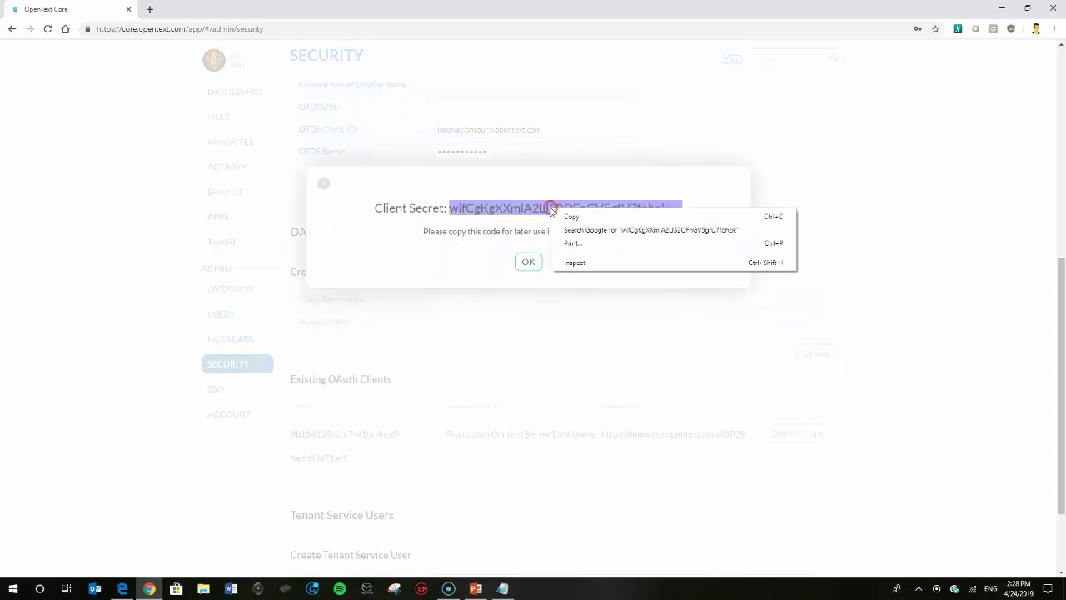
left_click(571, 216)
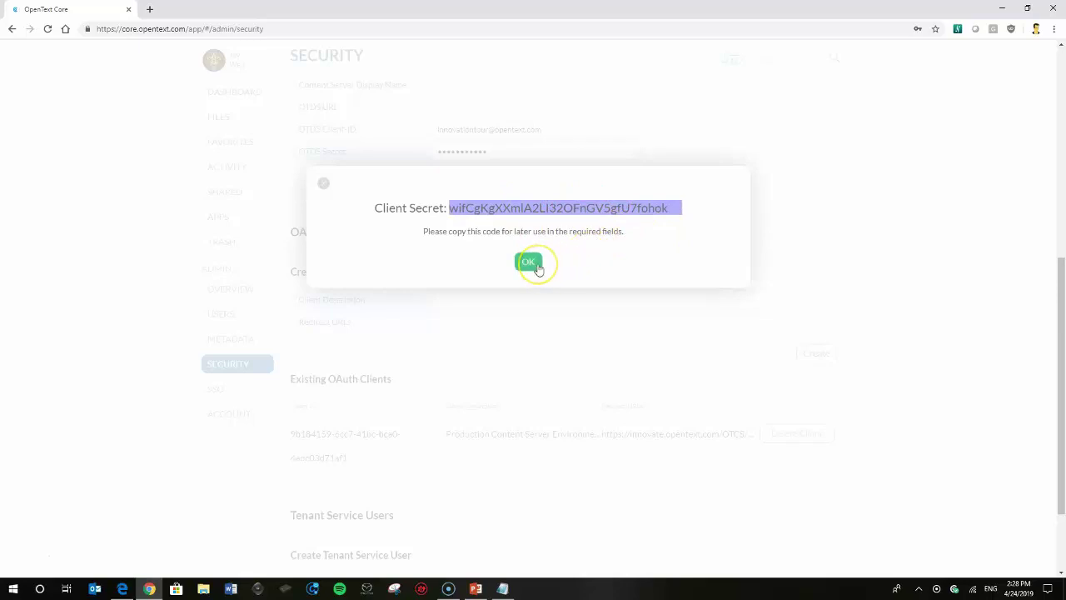
key("alt+Tab")
key("alt+Tab")
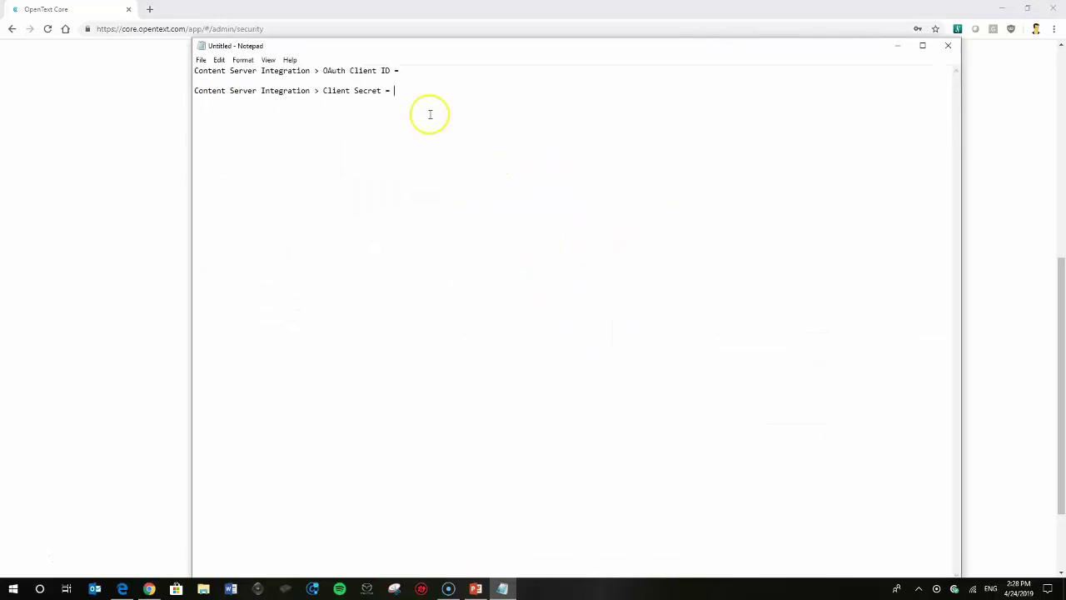
key("ctrl+v")
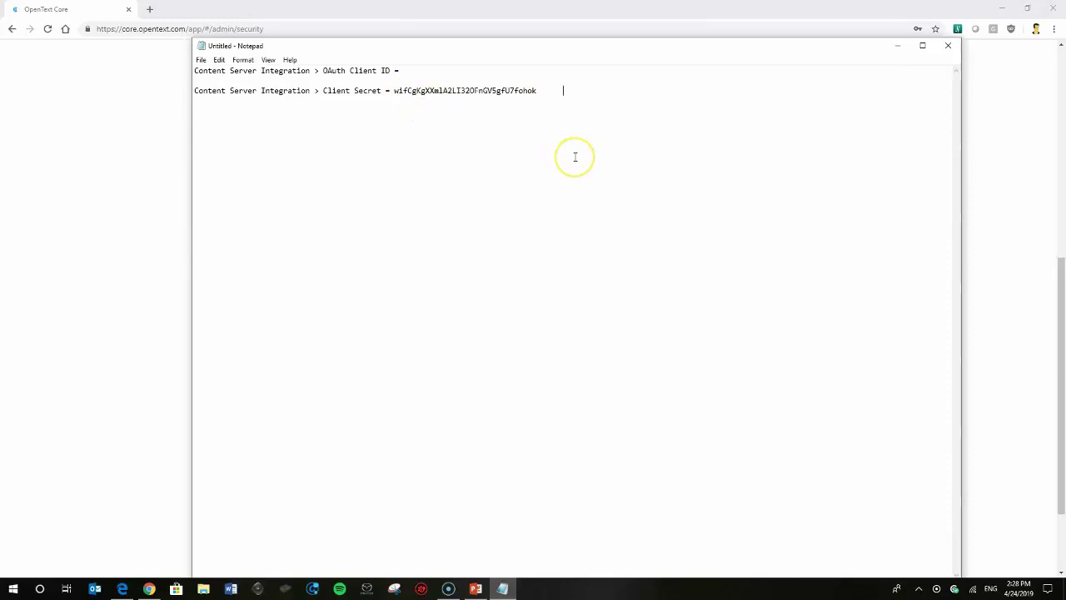
Copy the new OAuth client's ID from OpenText Core into the OAuth Client ID line of the Notepad notes.
key("alt+Tab")
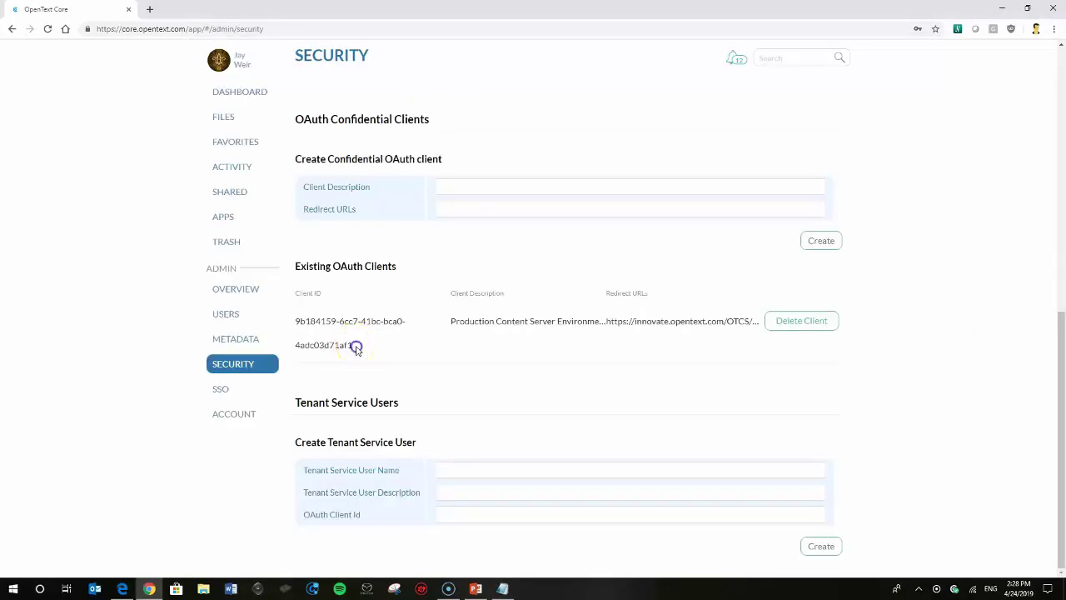
mouse_move(347, 344)
left_mouse_down()
mouse_move(288, 336)
mouse_move(297, 319)
mouse_move(357, 340)
left_mouse_up()
left_click(297, 320)
right_click(326, 341)
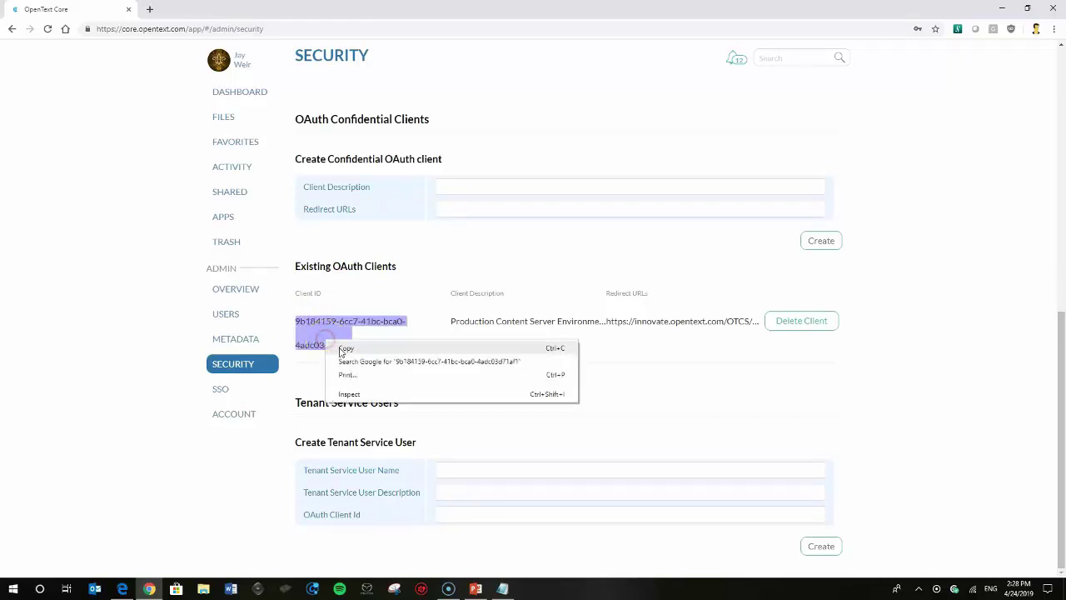
left_click(343, 348)
key("alt+Tab")
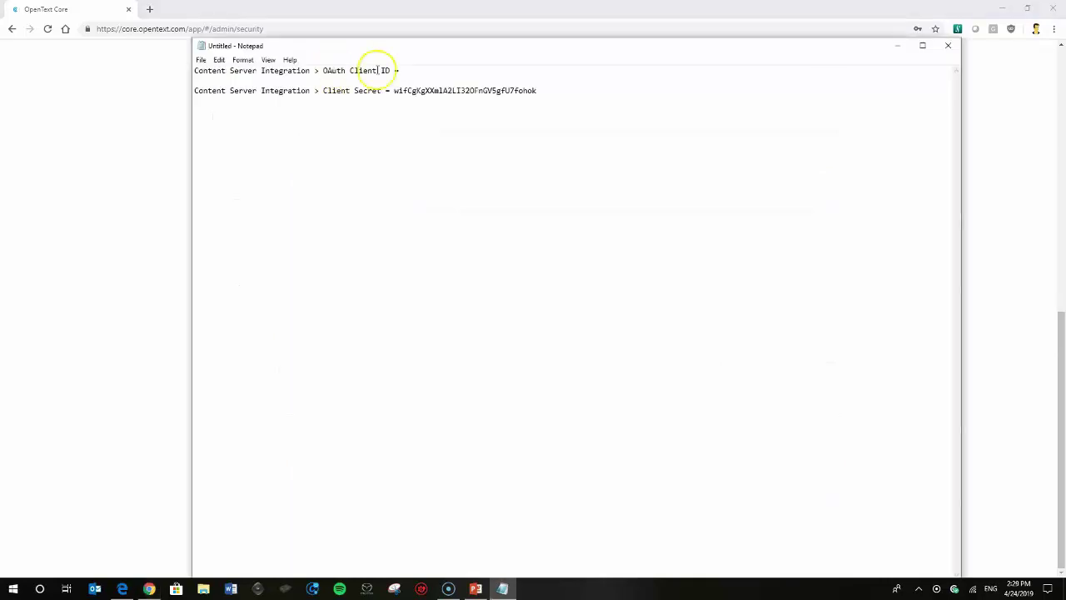
key("ctrl+v")
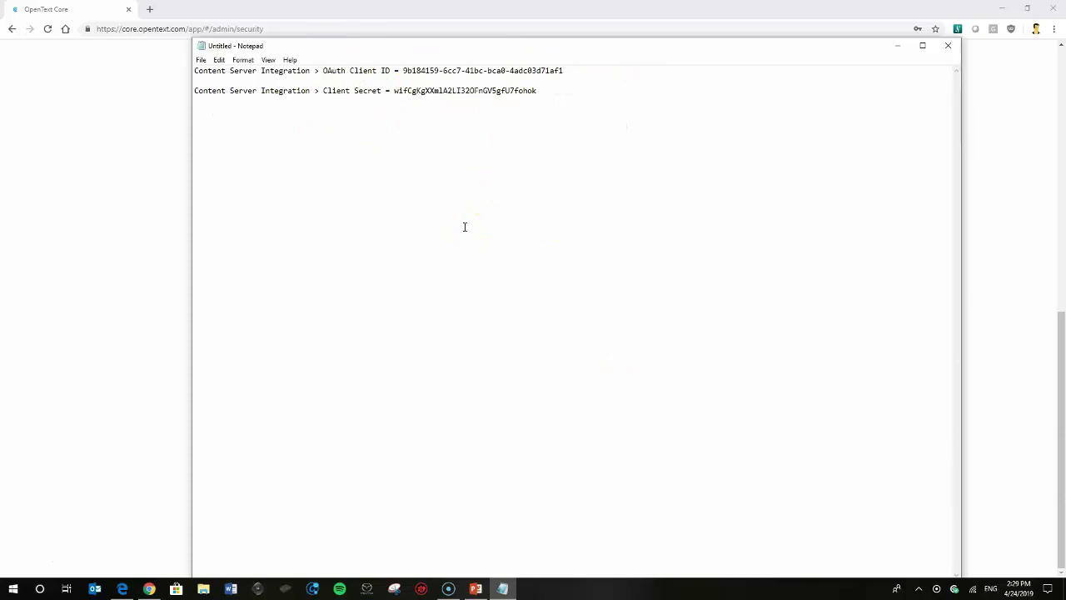
In OpenText Core, name the tenant service user "ABC Inc. Content Server User" with description "Collaborative Account for sharing from Content Server to Core".
key("alt+Tab")
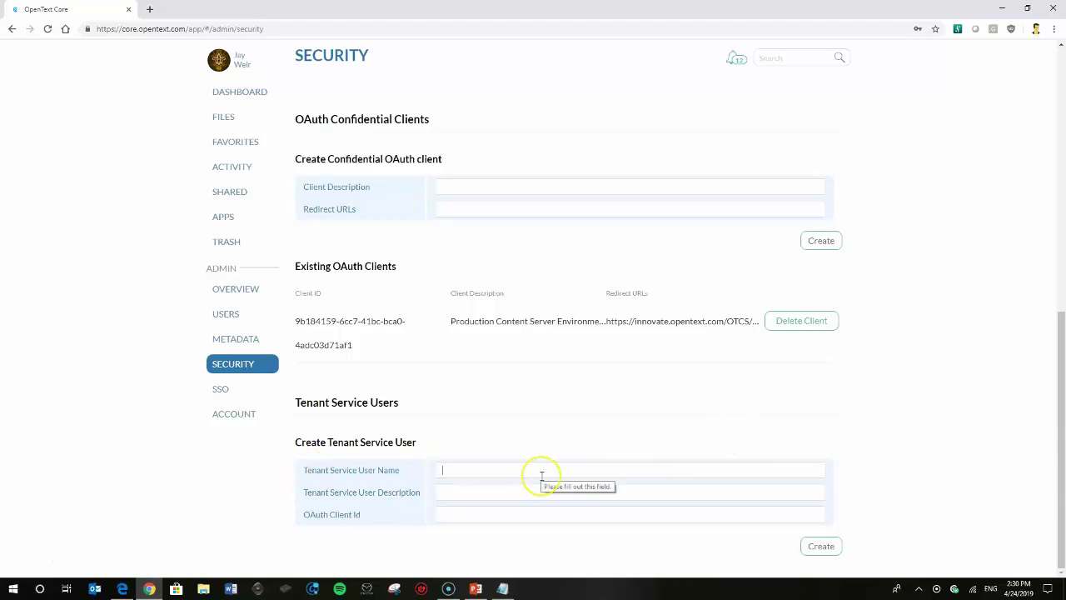
left_click(617, 384)
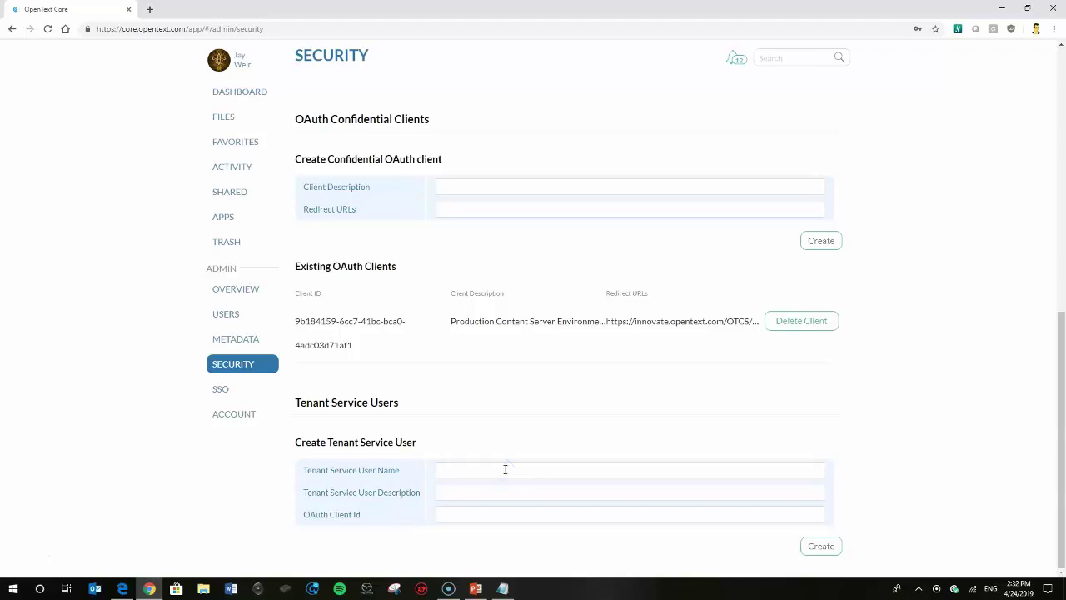
key("ctrl+v")
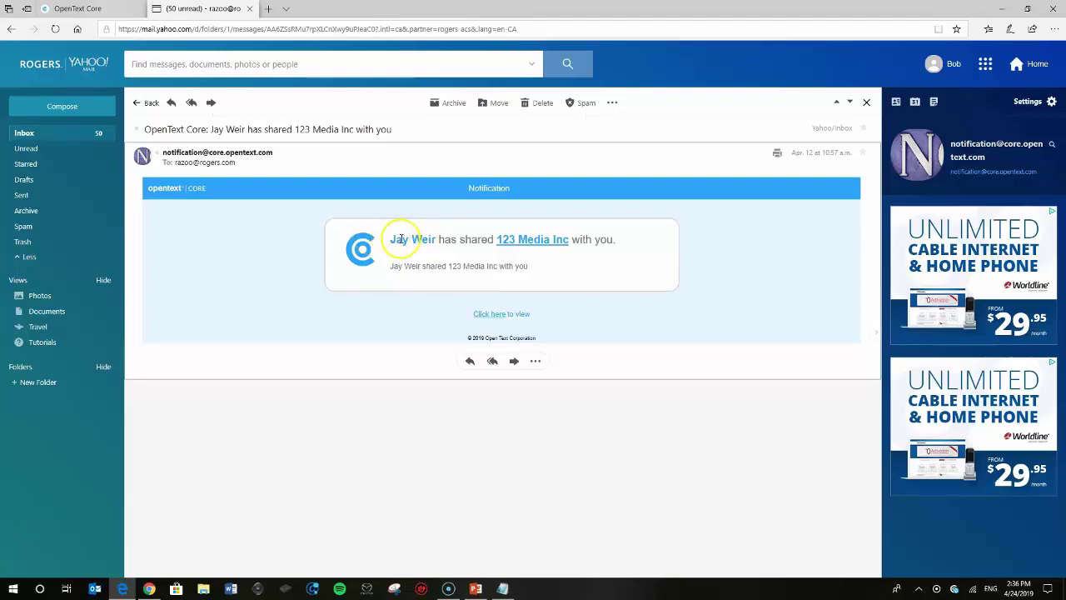
left_click_drag(391, 240, 438, 240)
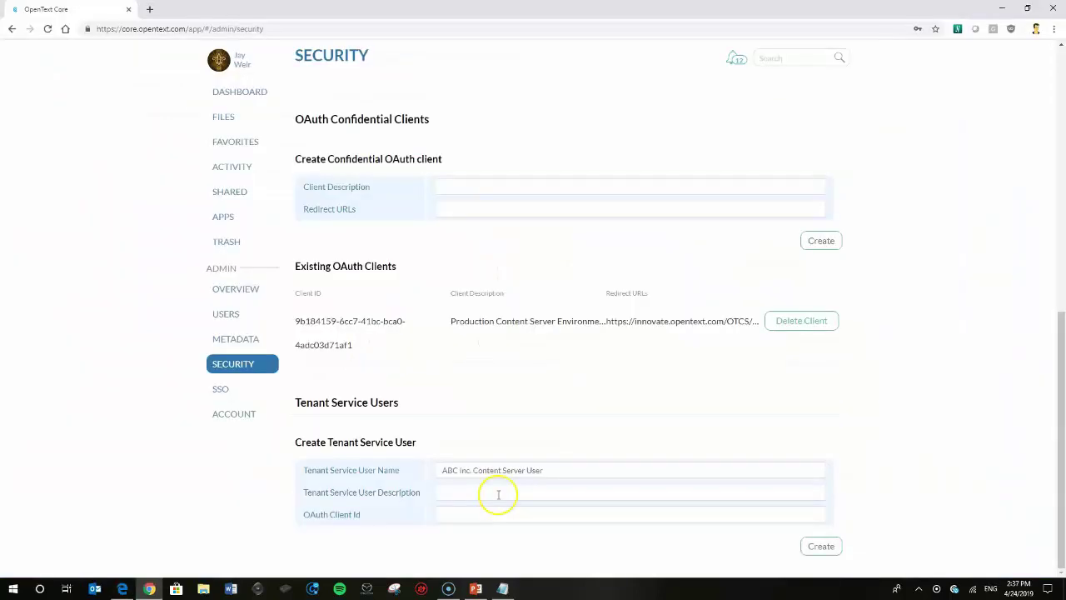
left_click(500, 492)
key("ctrl+v")
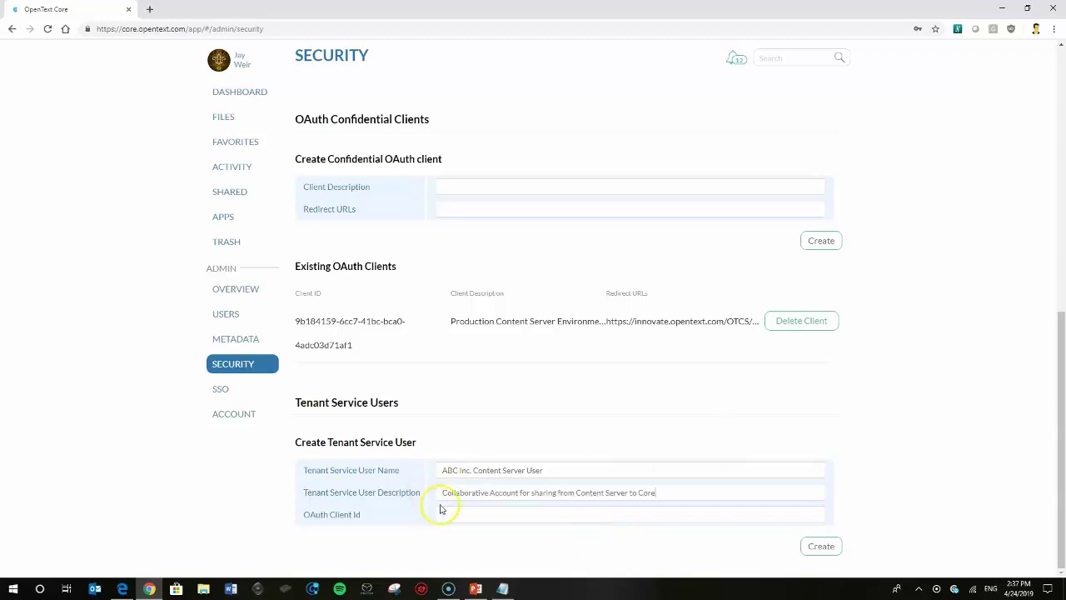
Enter the noted OAuth client ID for the tenant service user and create the user.
left_click(542, 516)
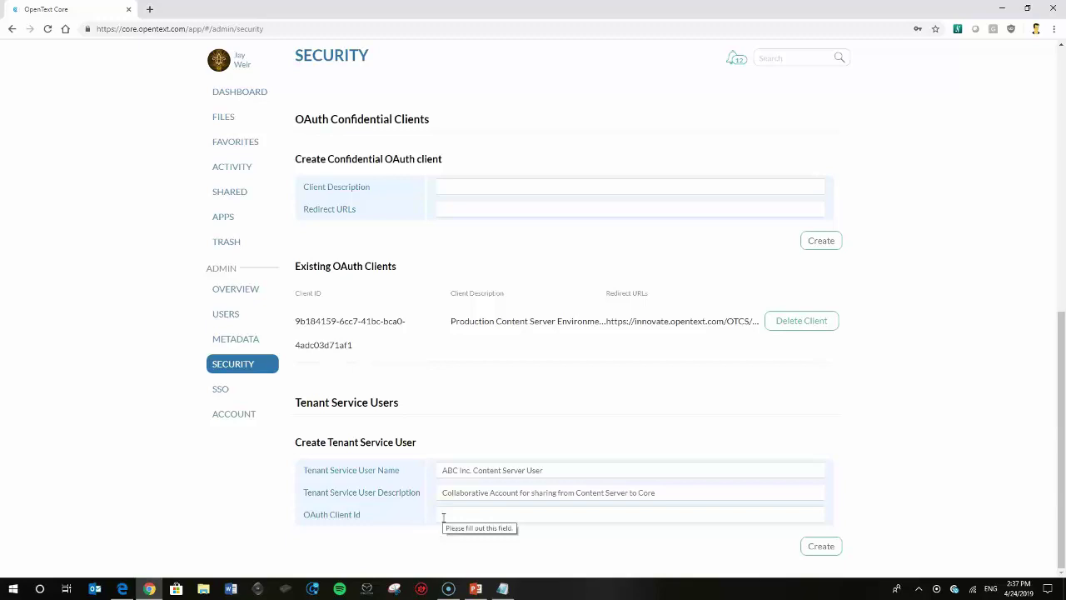
key("alt+Tab")
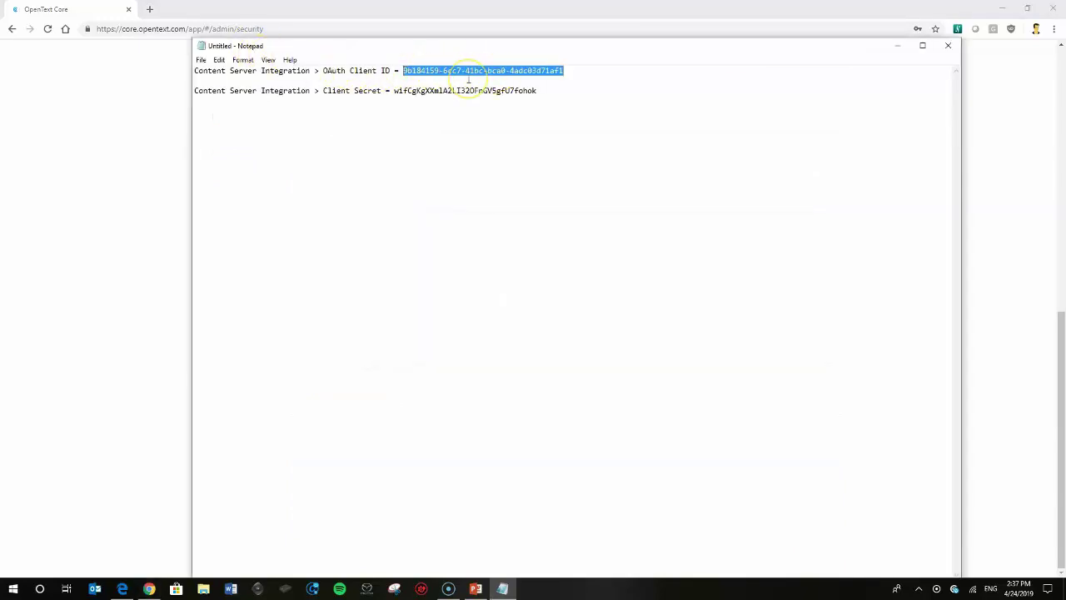
key("alt+Tab")
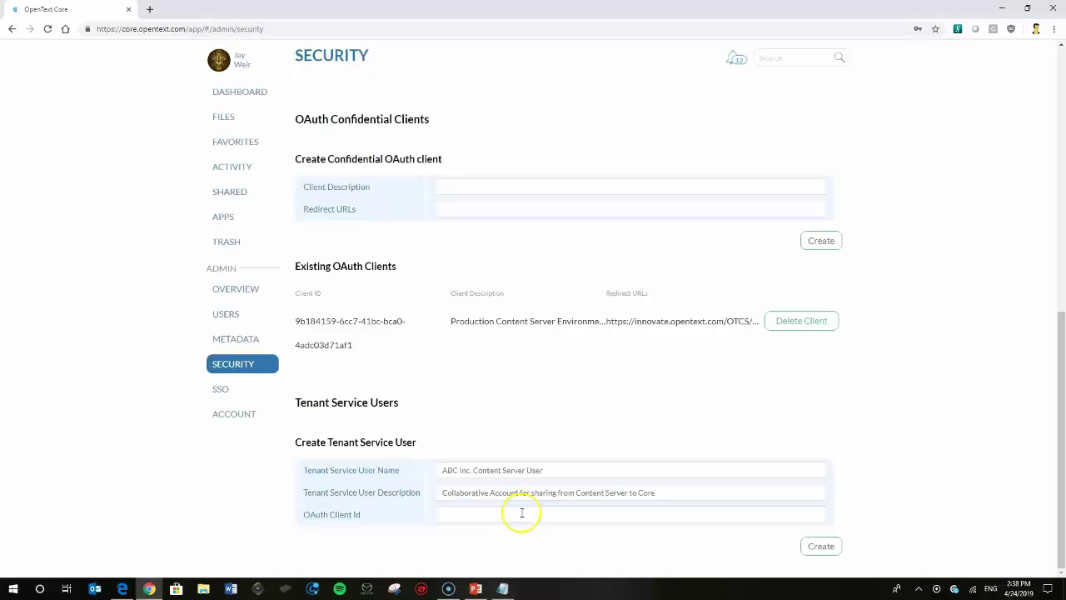
key("ctrl+v")
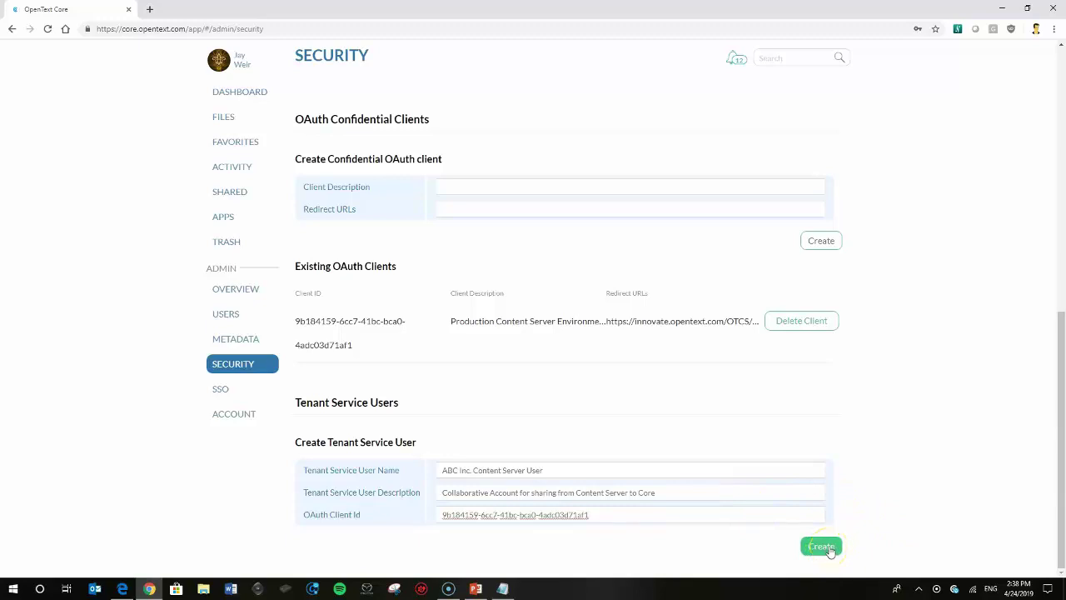
left_click(829, 549)
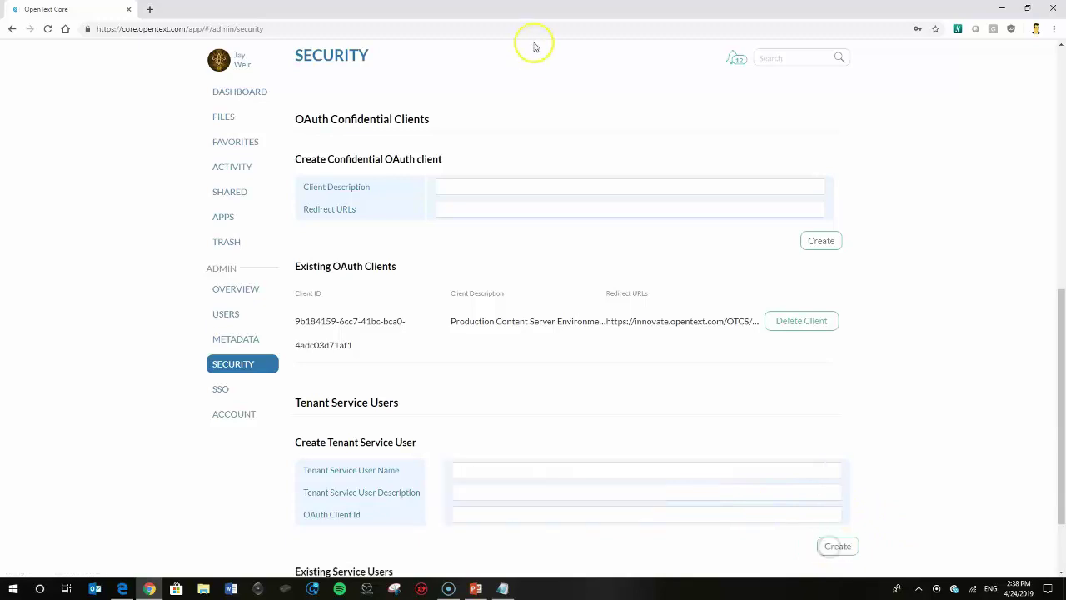
scroll(549, 150, "down", 3)
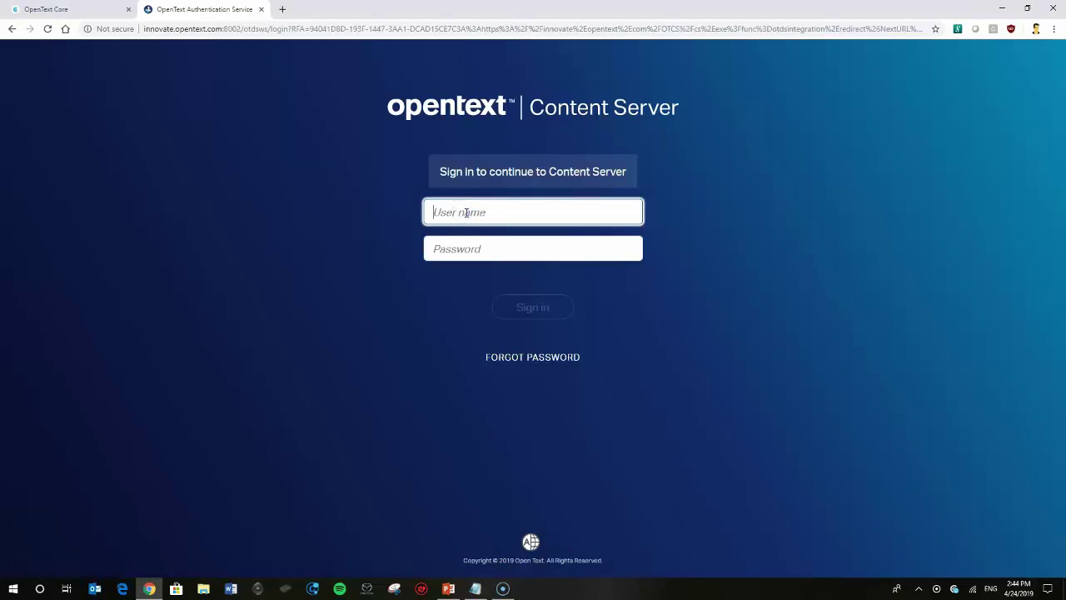
Sign in to Content Server with the user name admin and the account password.
type("admin")
key("Tab")
type("p")
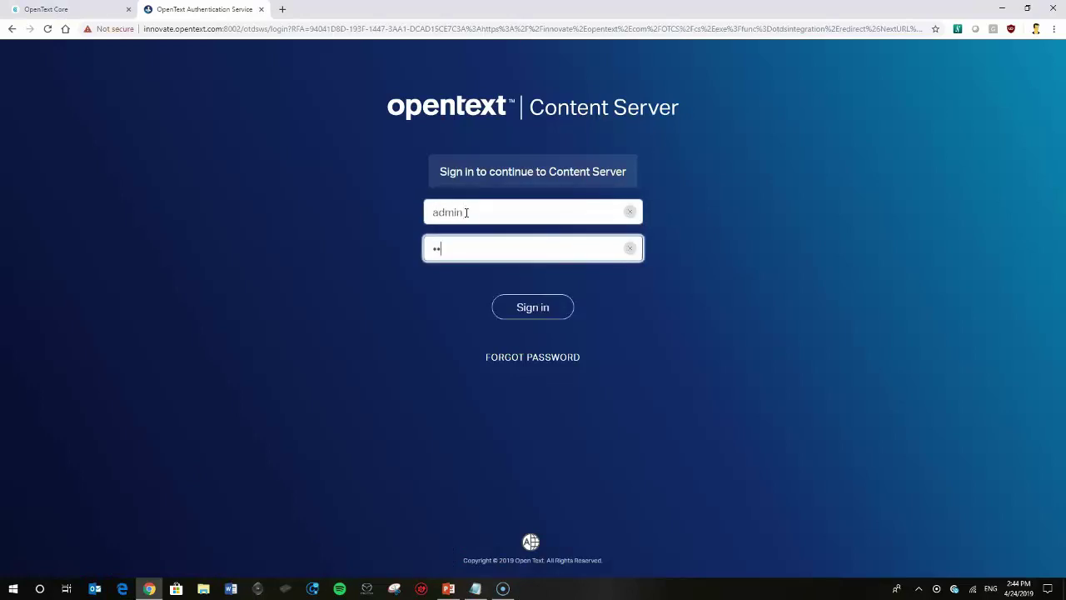
key("BackSpace")
key("BackSpace")
key("BackSpace")
type("p")
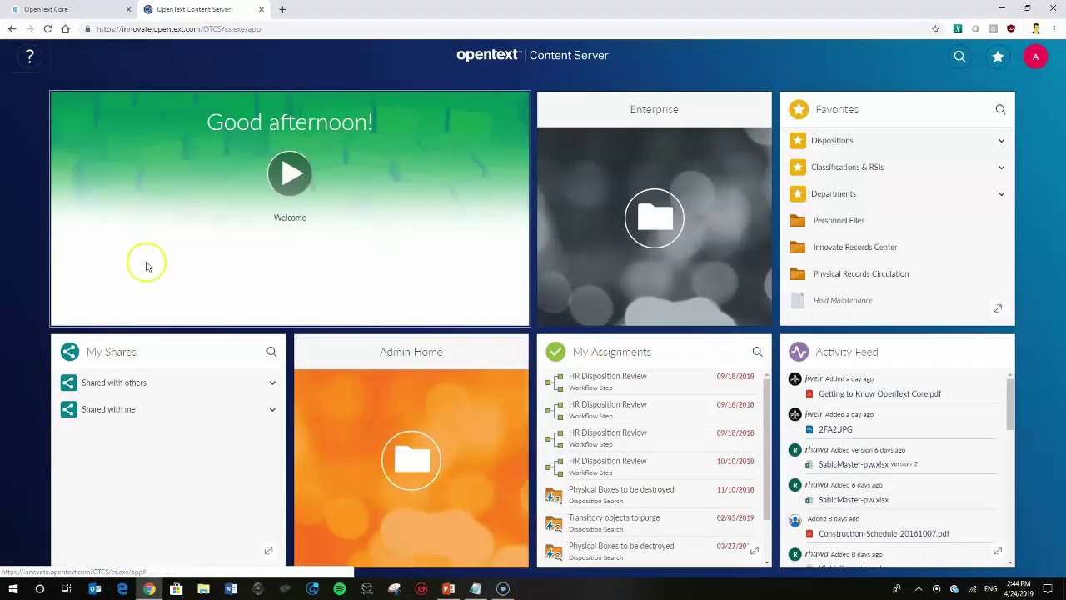
In Content Server Administration, filter for "content sharing" and open the OpenText Core Settings.
left_click(1035, 57)
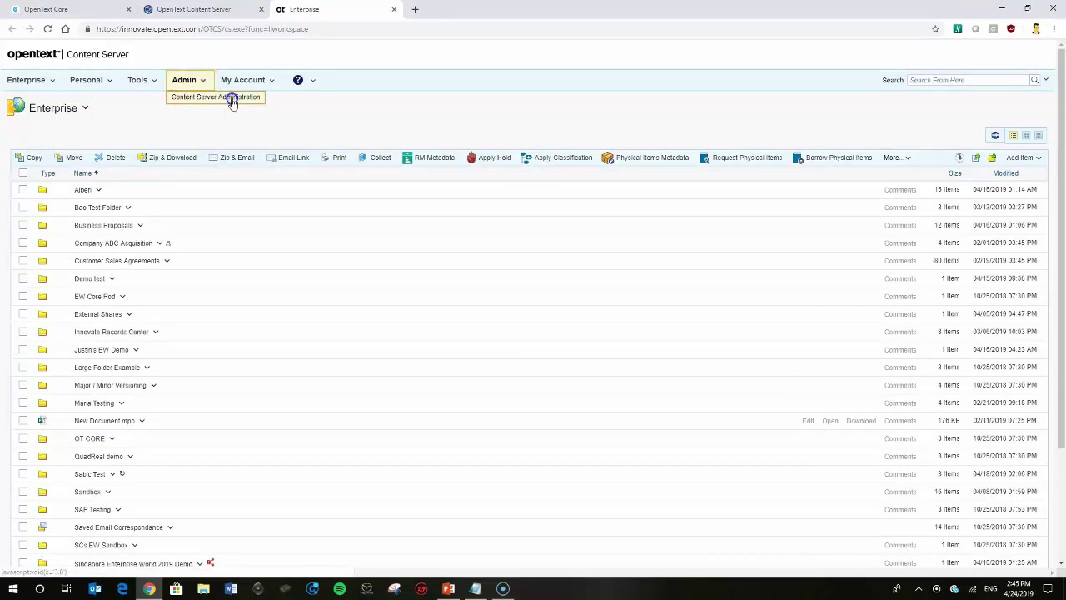
left_click(232, 99)
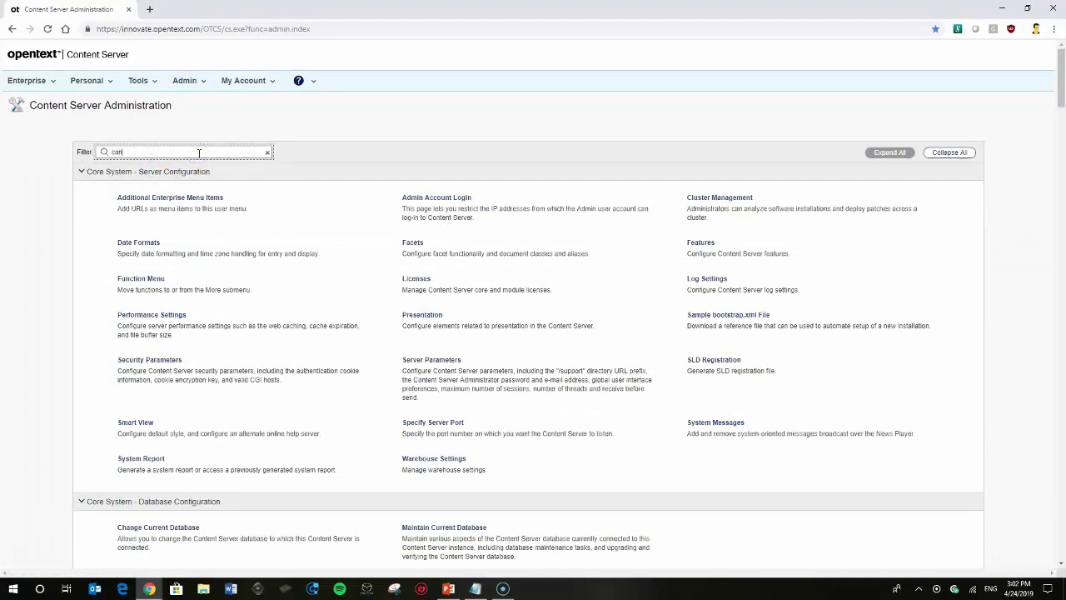
type("tent sharing")
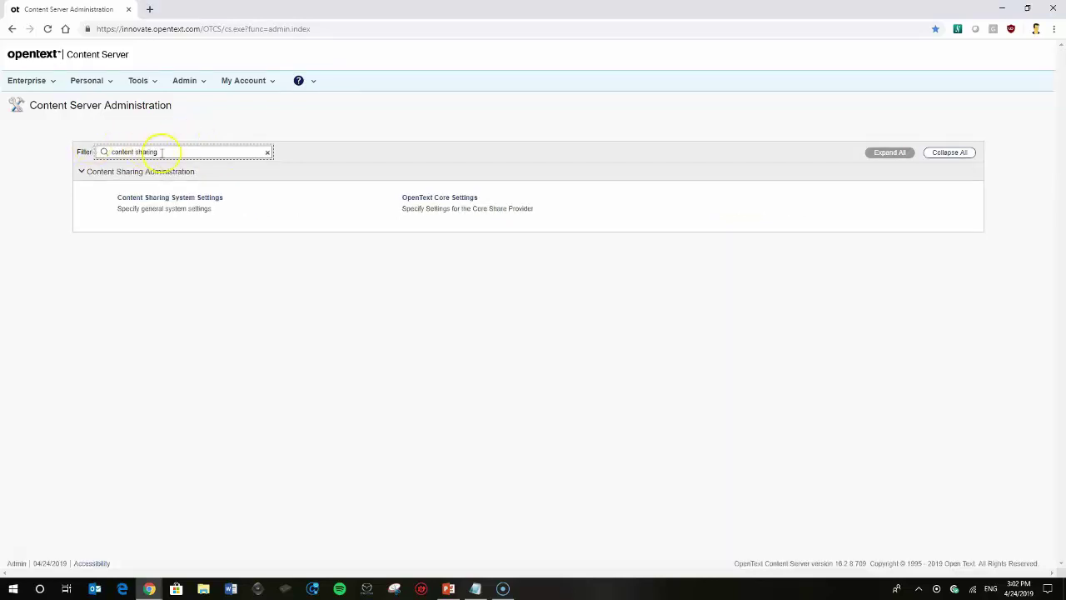
left_click_drag(171, 151, 108, 149)
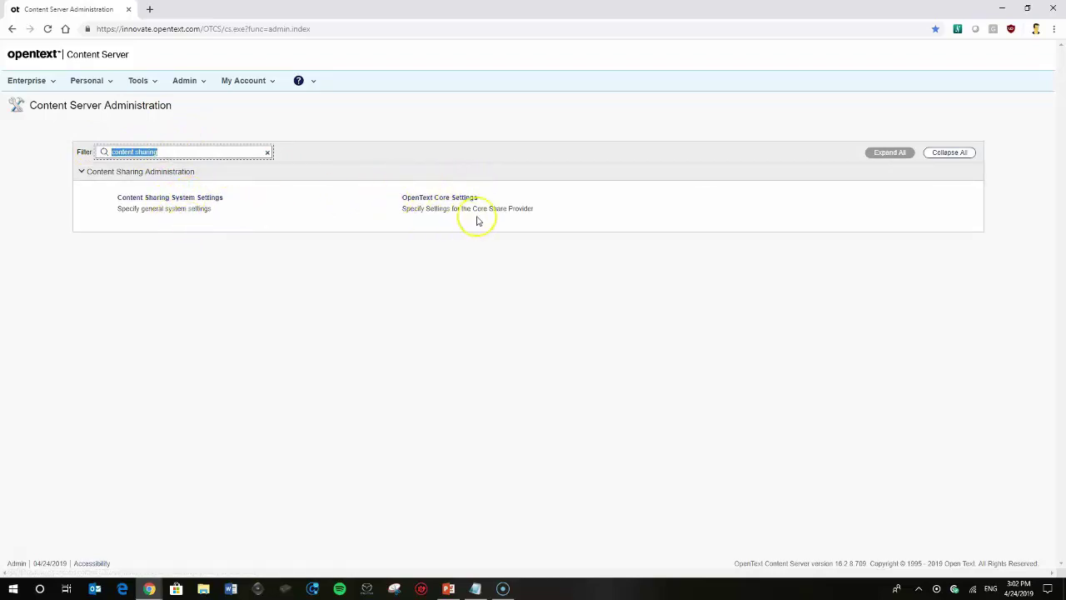
left_click(440, 201)
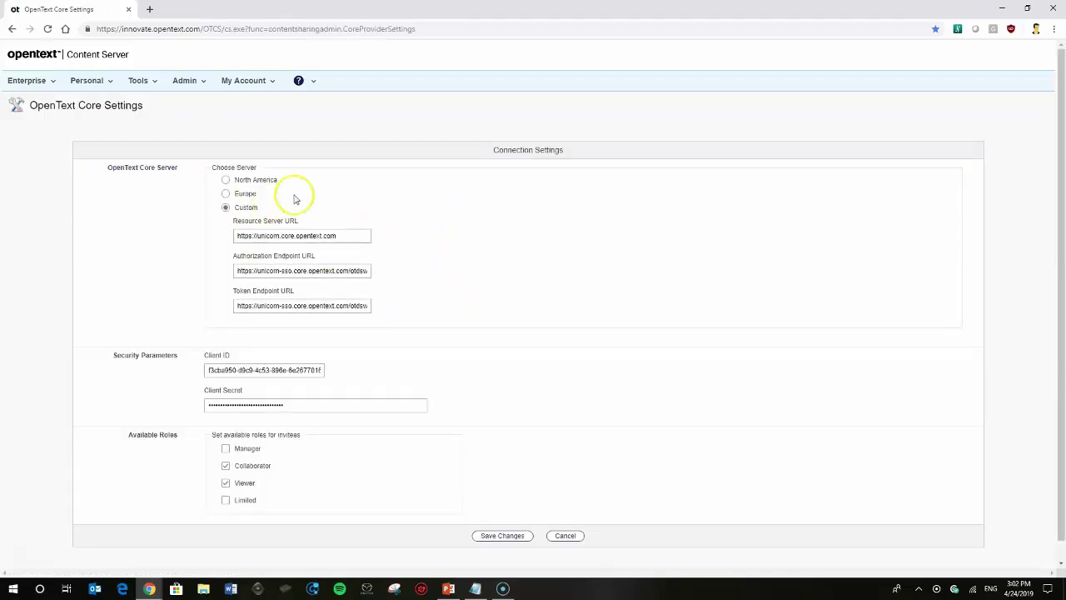
Compare the connection settings for the North America and Europe servers, ending with the Custom server selected.
left_click(226, 181)
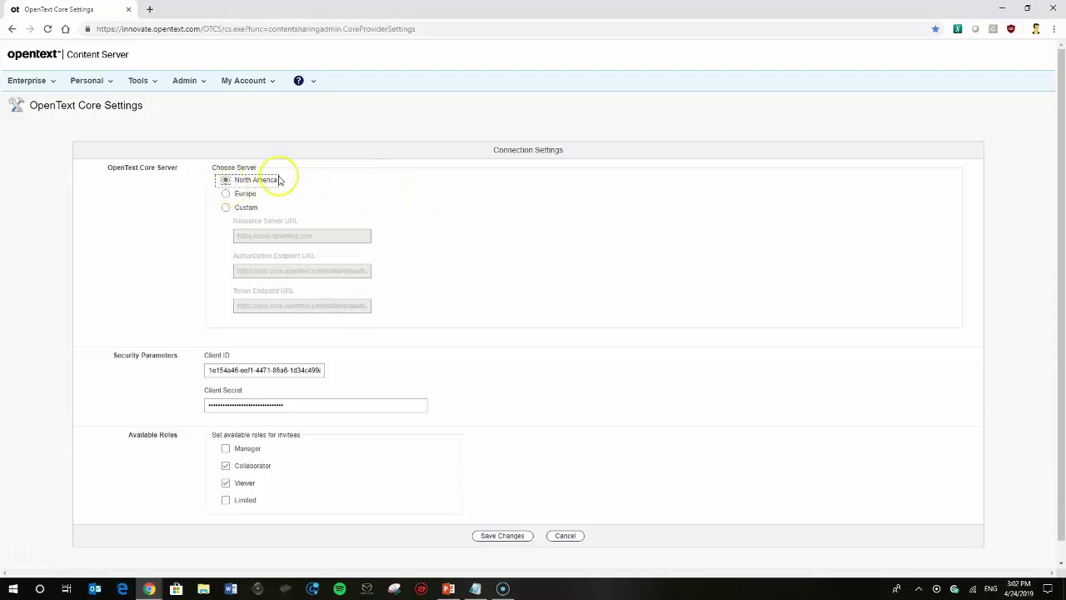
left_click(226, 194)
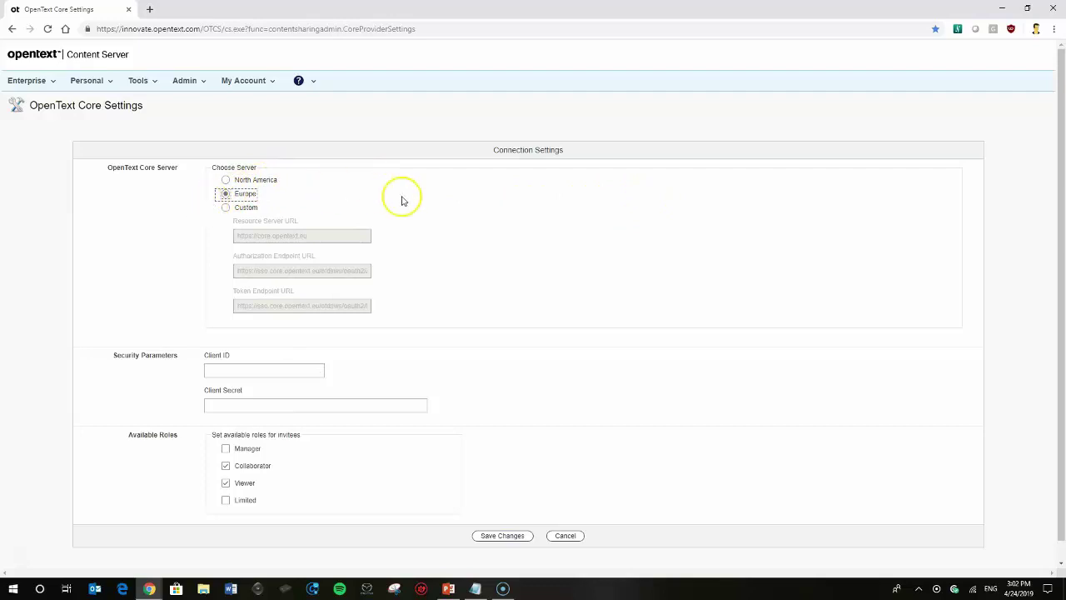
left_click(226, 180)
left_click(227, 195)
left_click(227, 210)
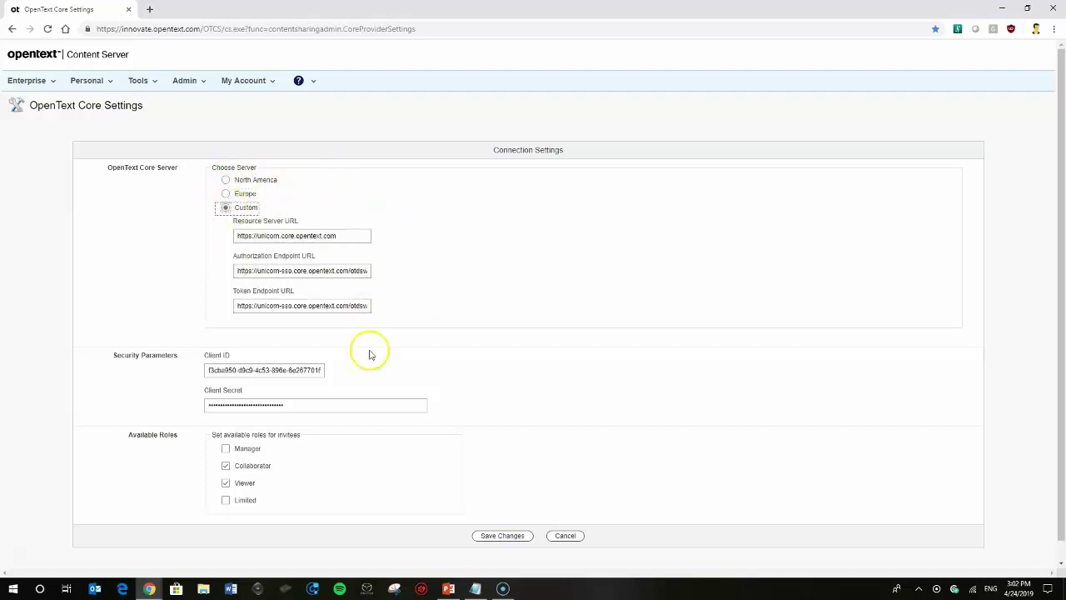
Review the client ID field and the credentials noted in Notepad, close the notes, and save the OpenText Core settings.
left_click(281, 372)
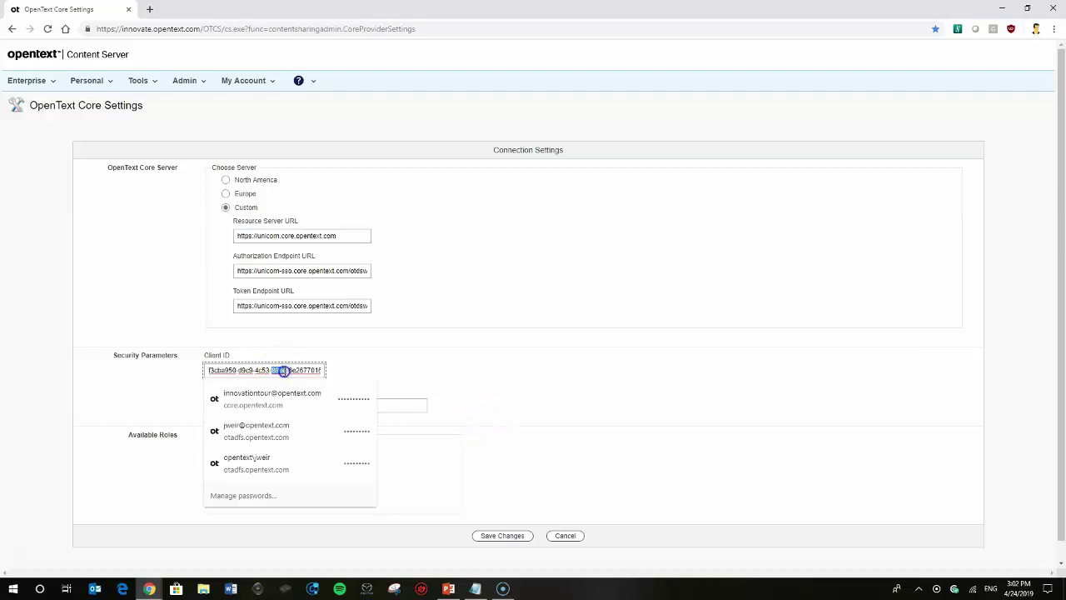
key("ctrl+a")
left_click(406, 366)
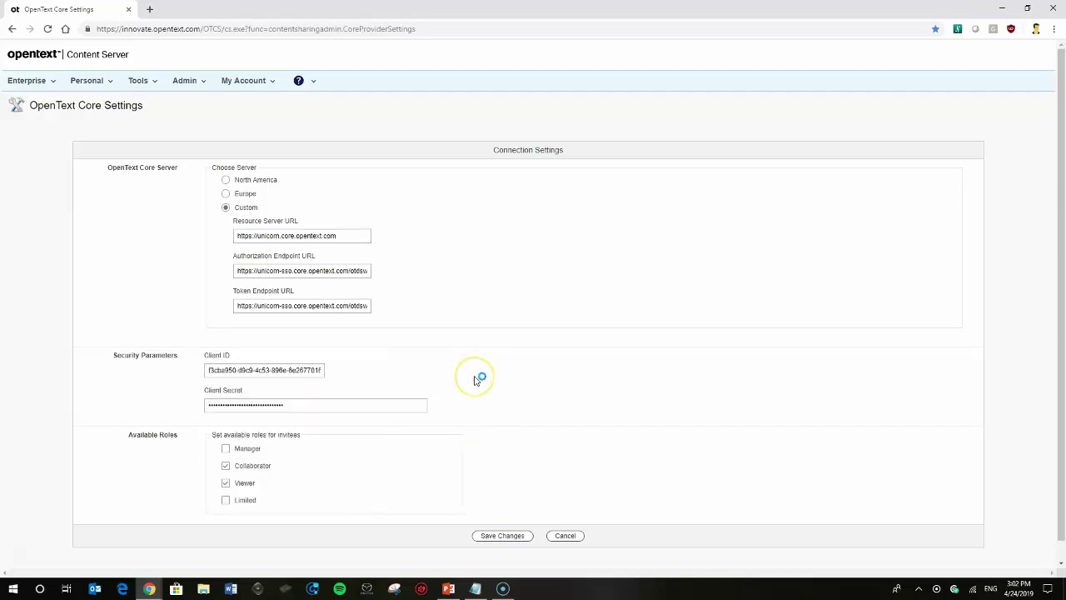
key("alt+Tab")
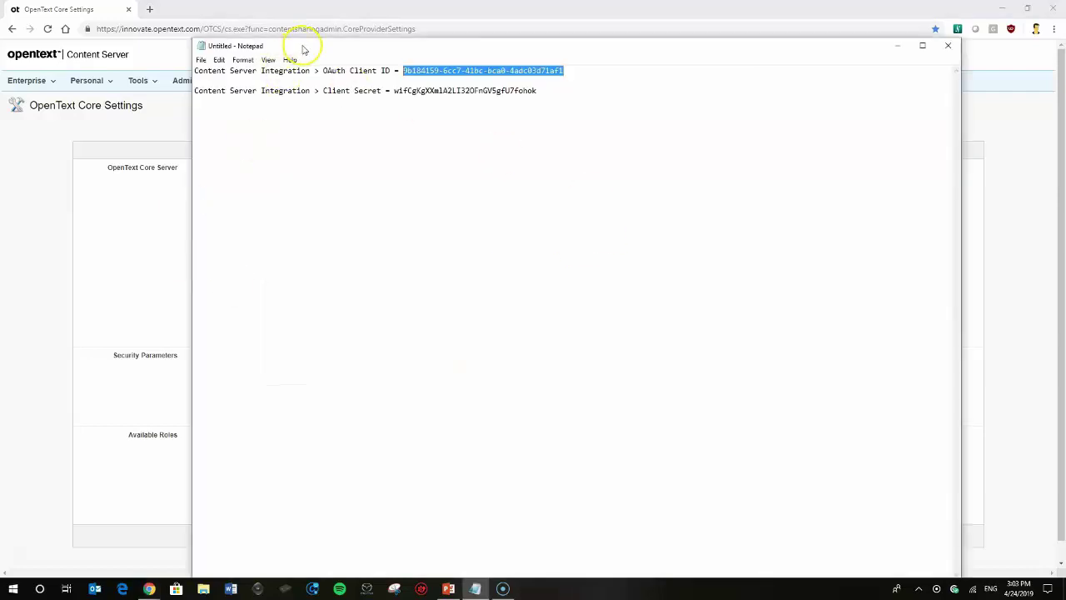
left_click_drag(303, 45, 261, 48)
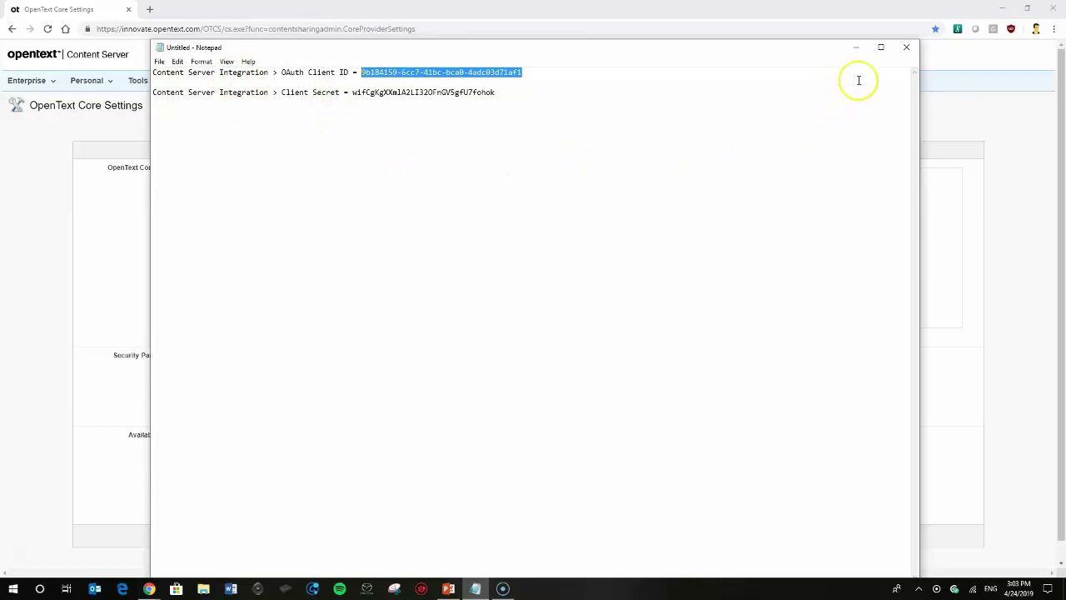
left_click(907, 48)
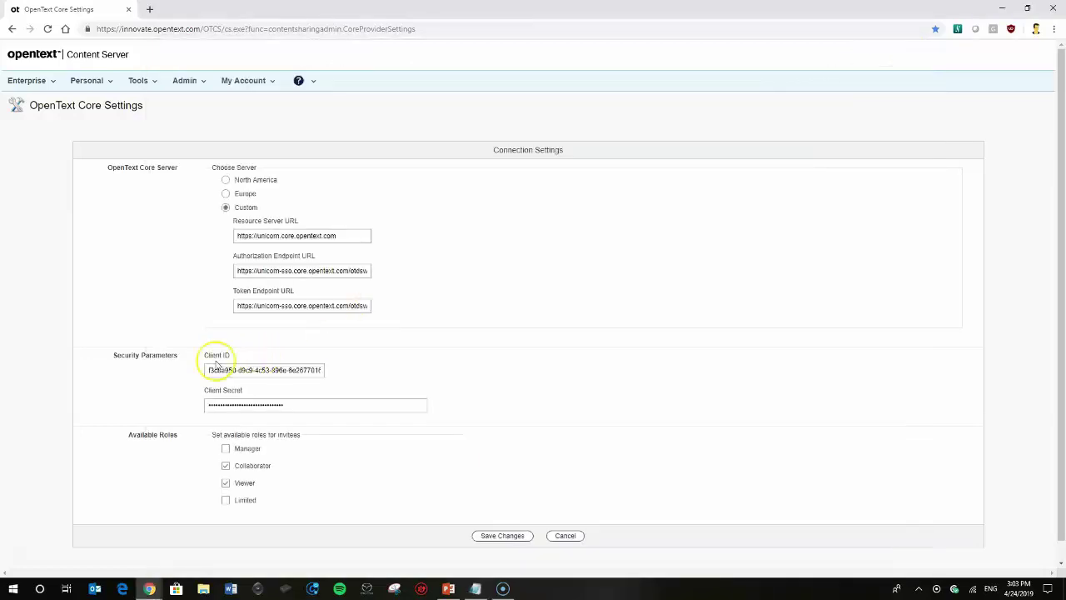
left_click(502, 537)
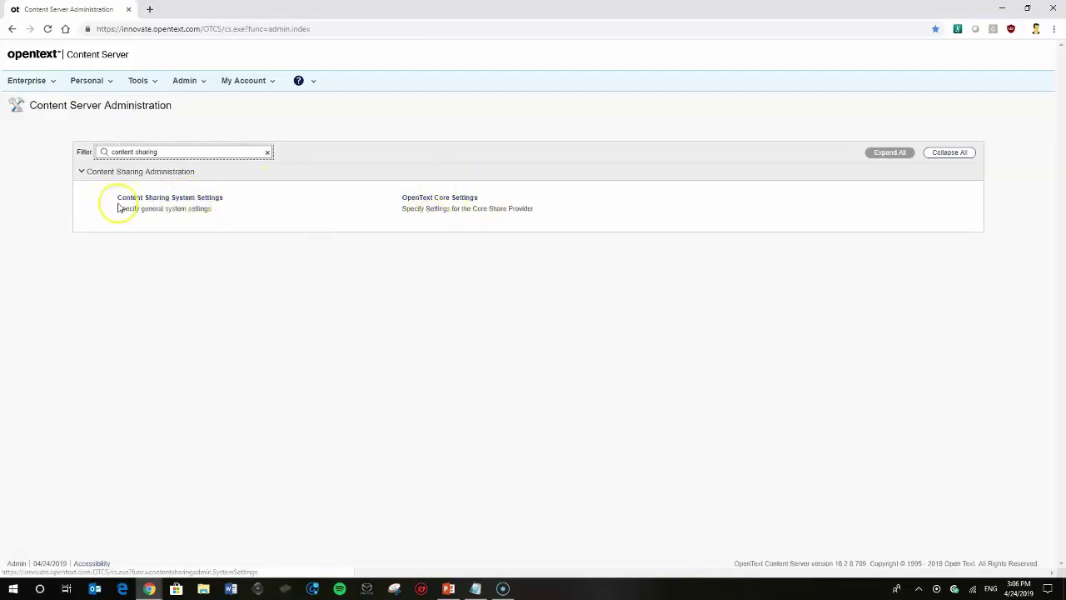
Open the Content Sharing System Settings and compare sharing for all locations with select locations, ending with select locations enabled.
left_click_drag(167, 151, 90, 152)
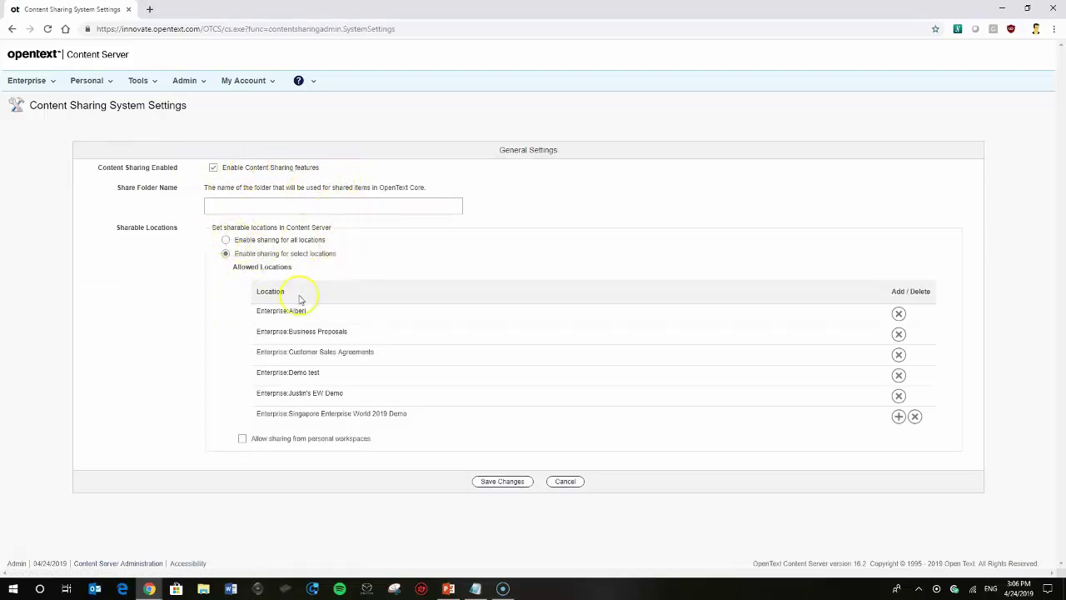
left_click(225, 241)
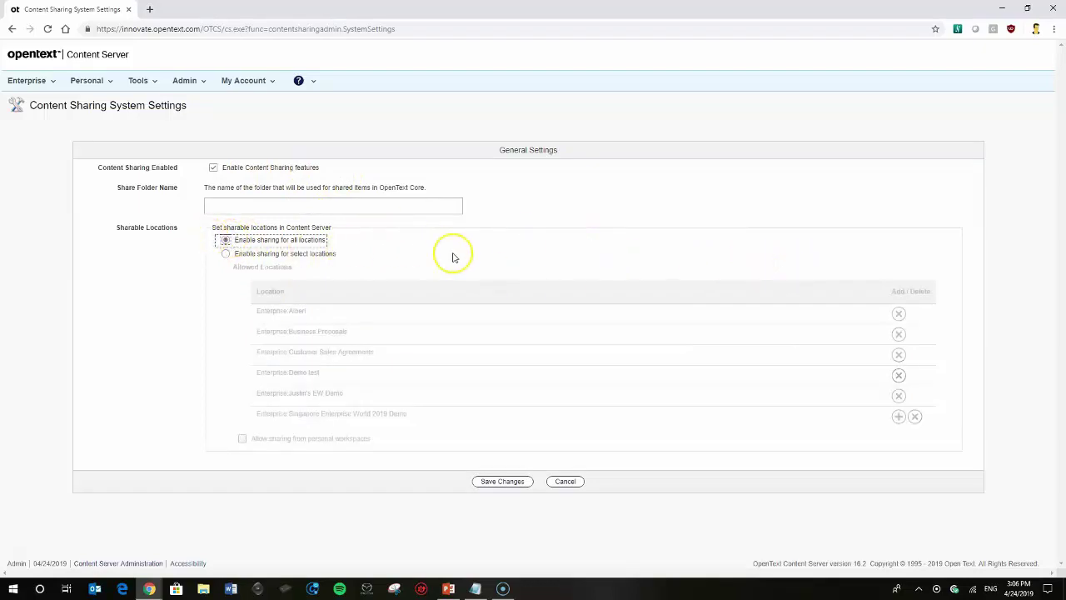
left_click(226, 254)
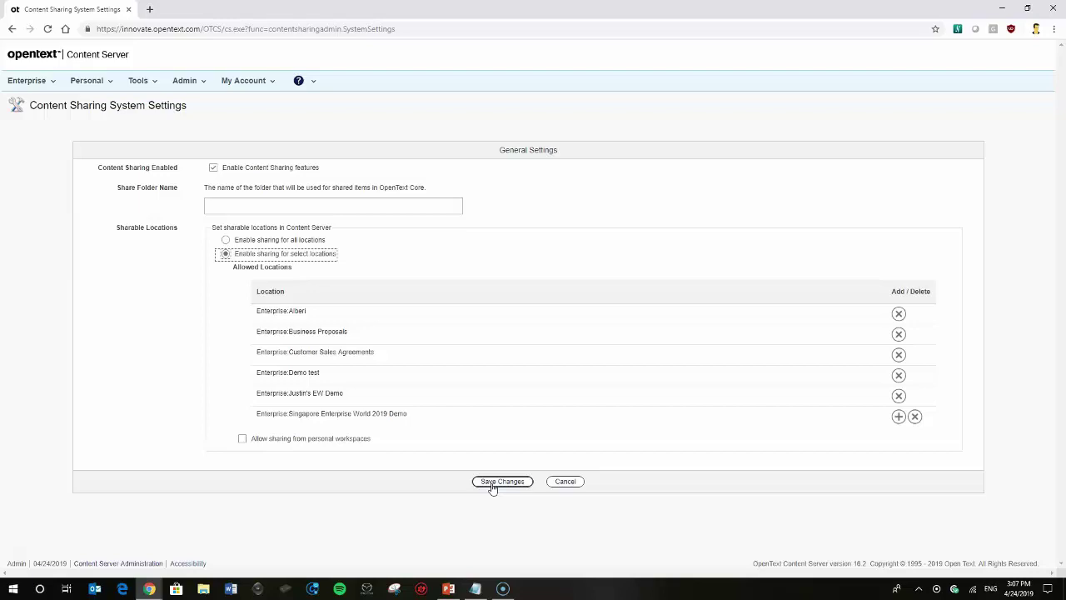
Filter the Content Server Administration page for "usage" and open Usage Privileges.
left_click(166, 152)
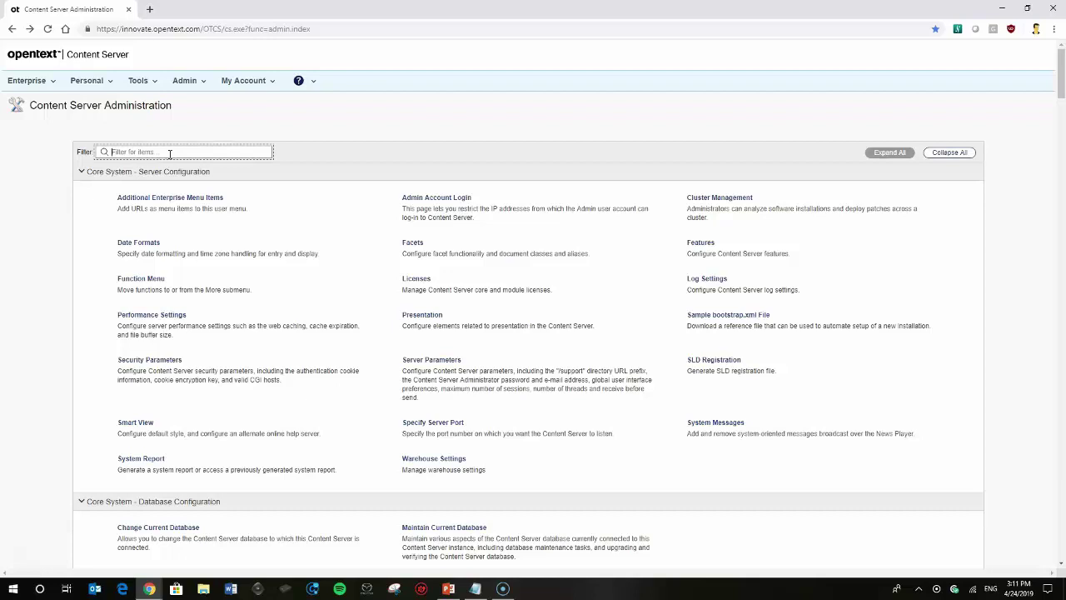
type("usage")
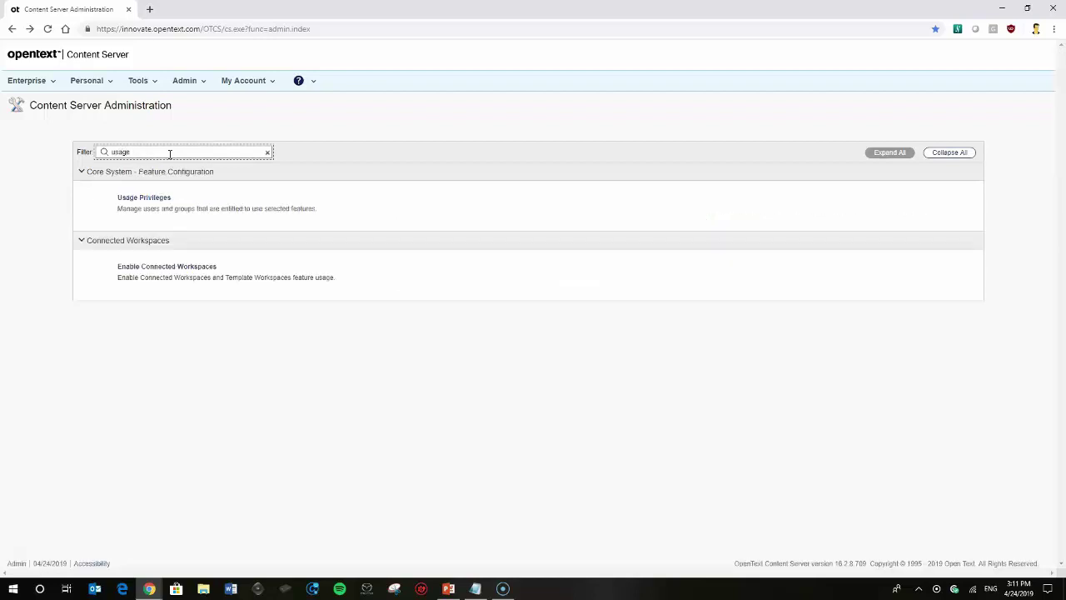
double_click(109, 151)
left_click(160, 199)
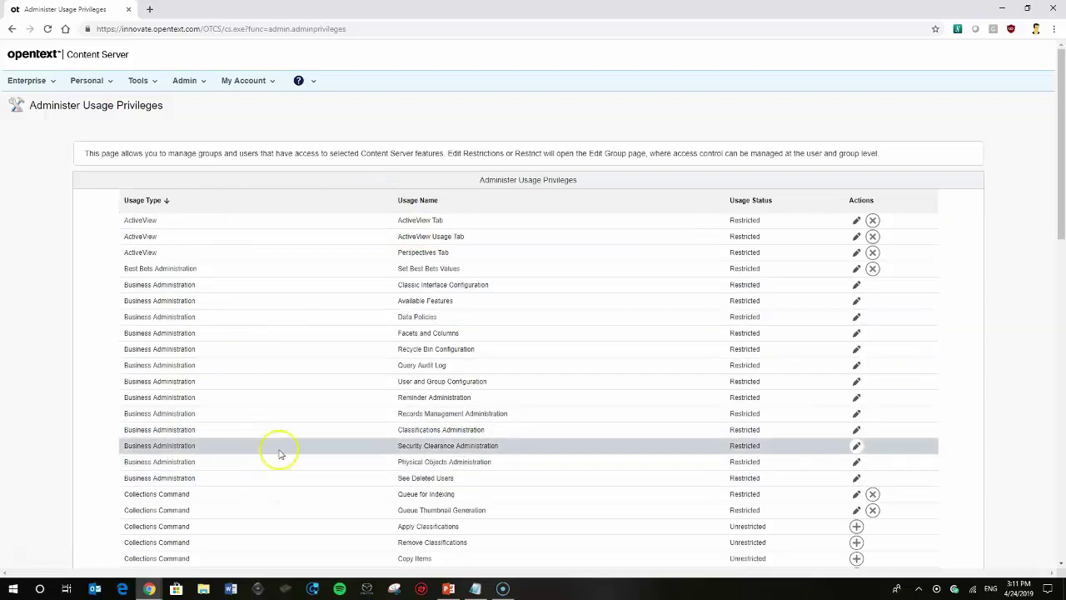
Find "Core" on the page and open the restrictions of the Share Item with OpenText Core privilege for editing.
key("ctrl+f")
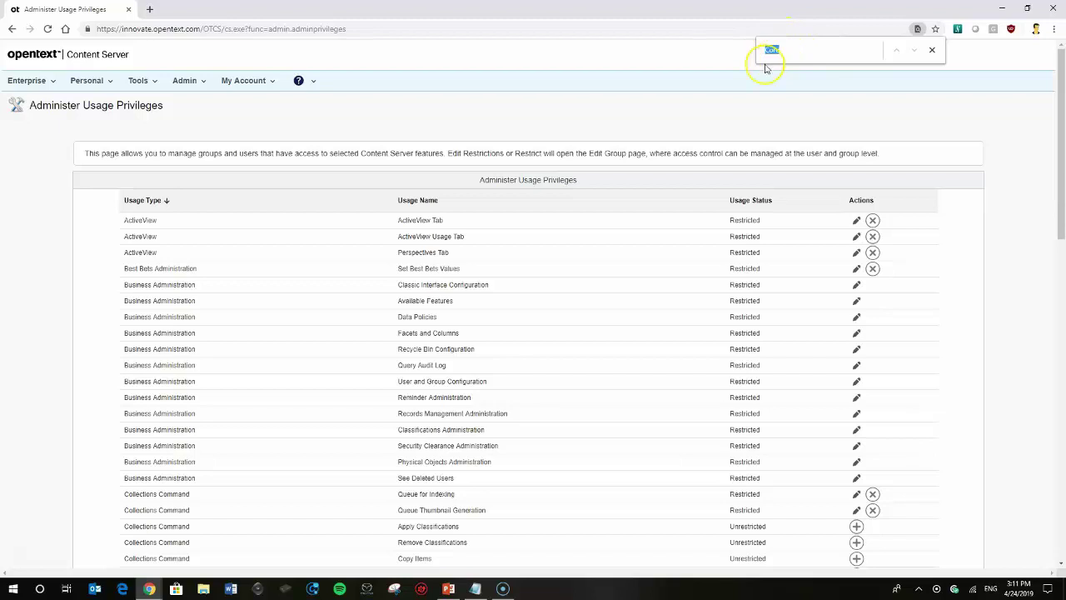
key("Return")
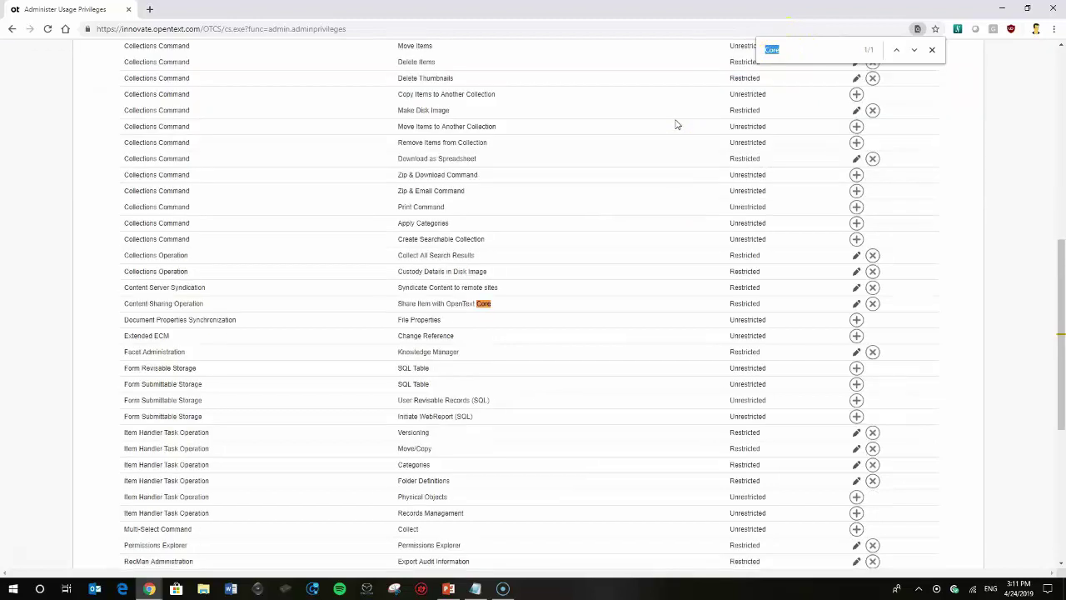
triple_click(125, 303)
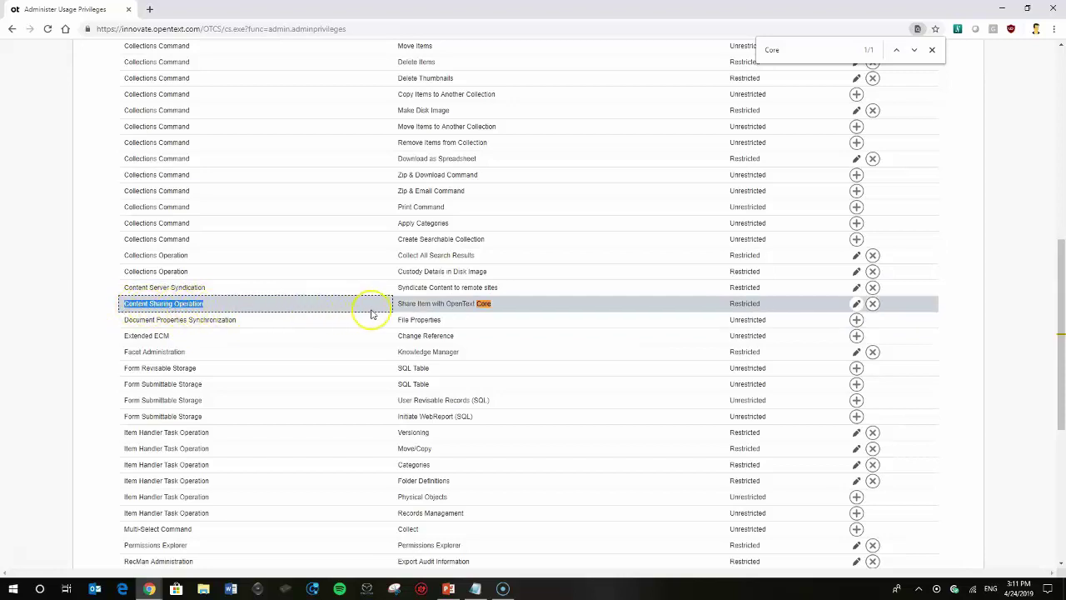
left_click(532, 314)
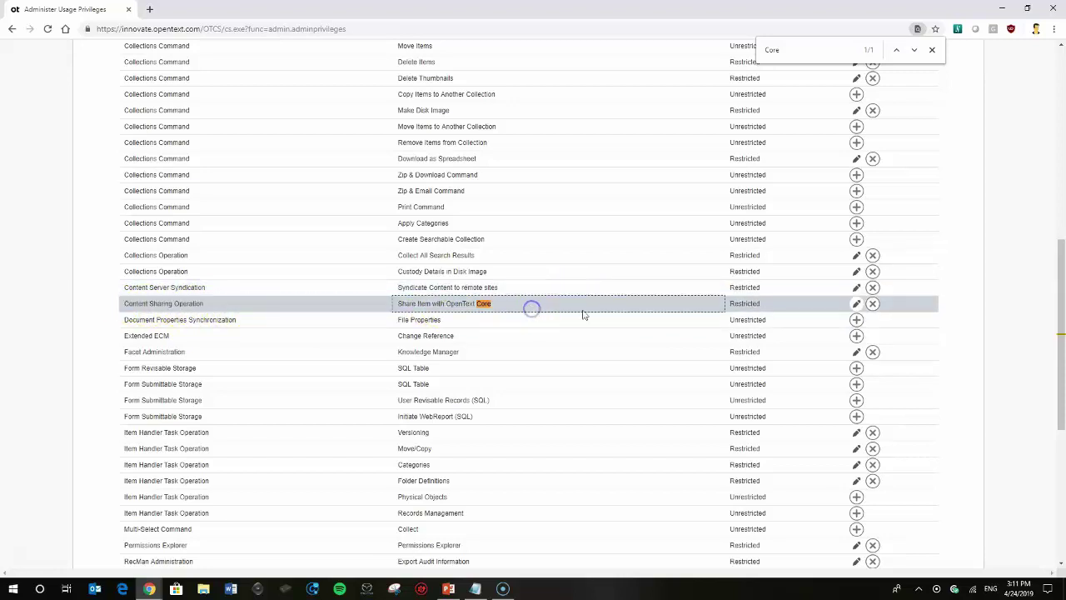
left_click(932, 49)
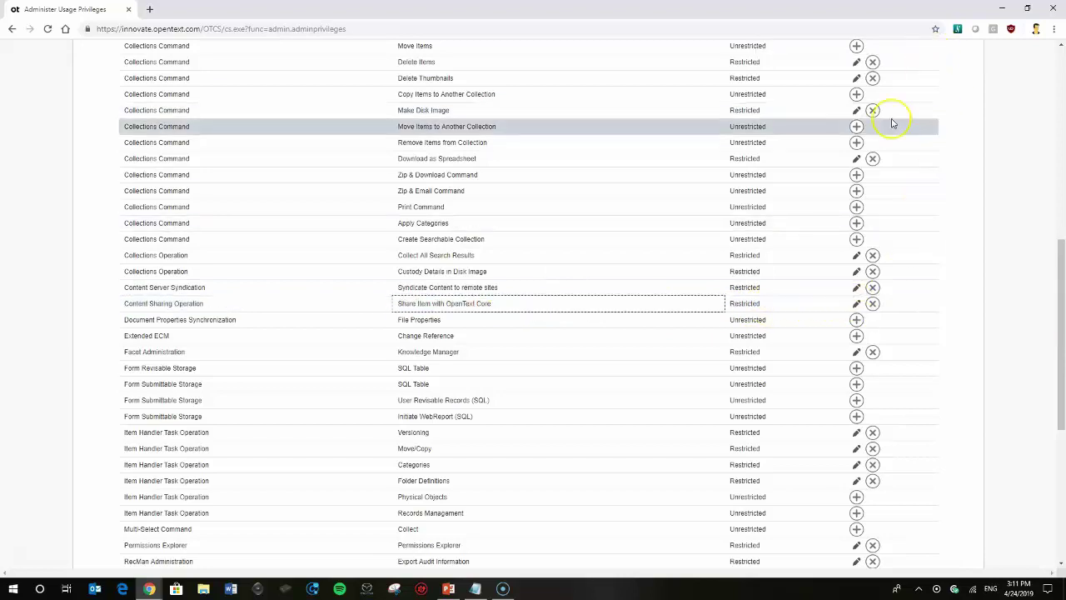
left_click(856, 303)
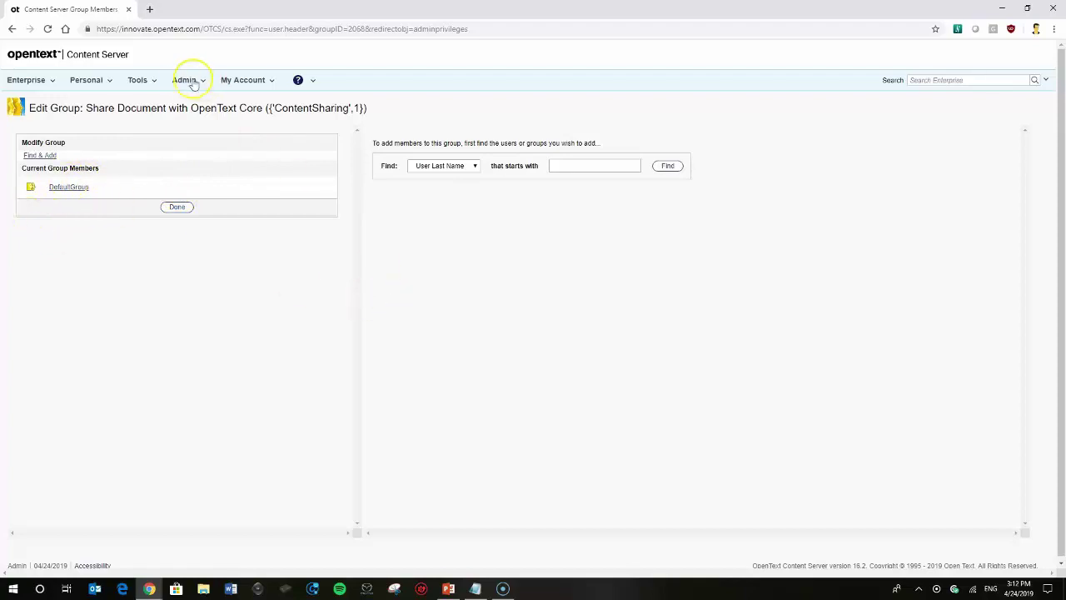
Search by user last name for a user who could be added to the sharing privilege group.
left_click(565, 165)
left_click(578, 195)
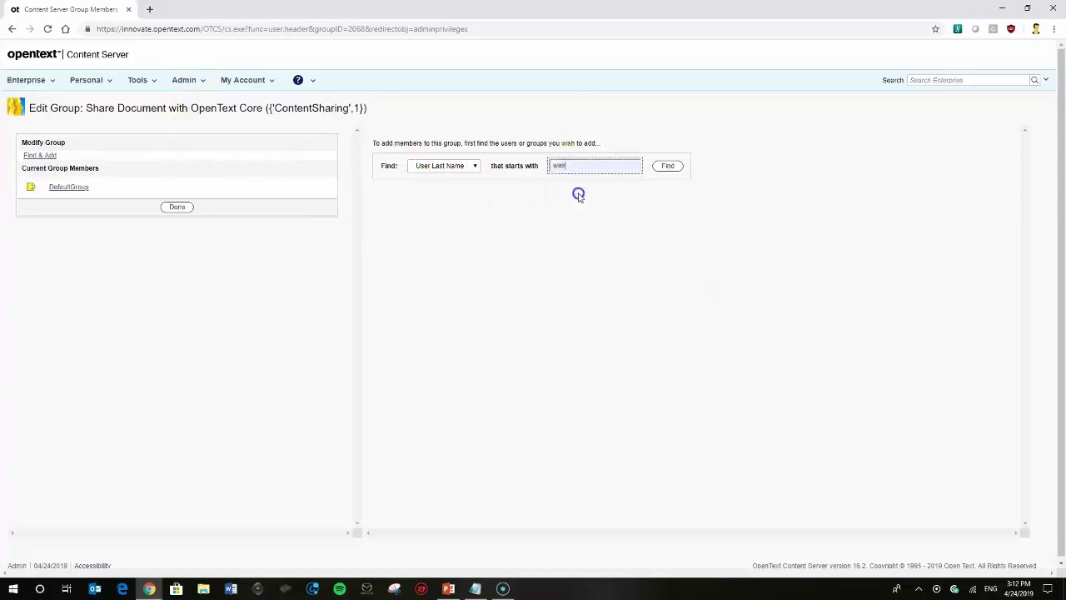
left_click(671, 165)
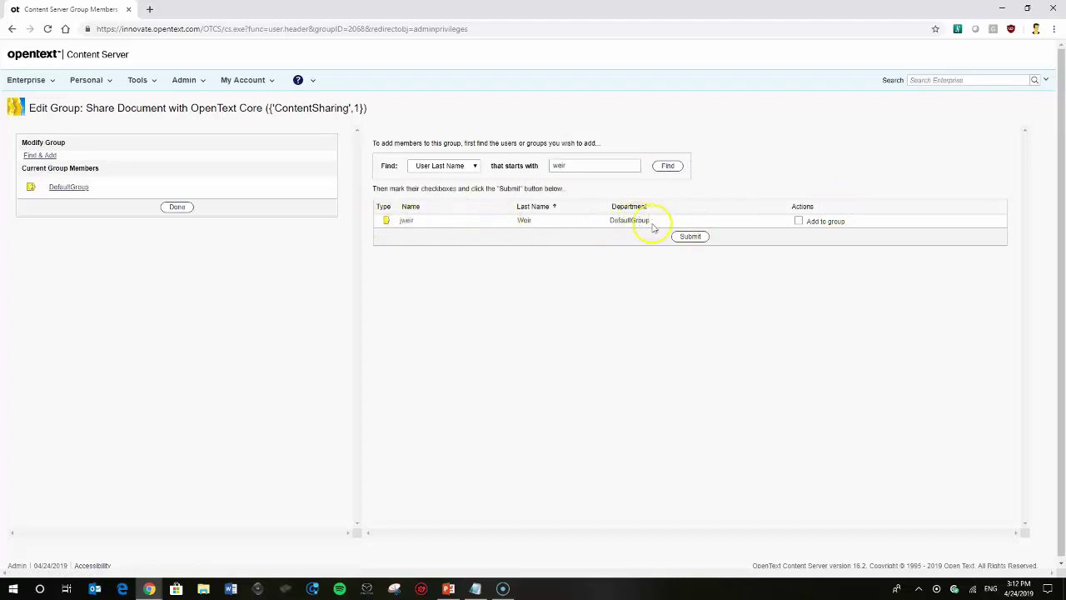
double_click(616, 222)
left_click(585, 313)
Switch the member search to Group Name and enter Marketing as the search term.
left_click(473, 167)
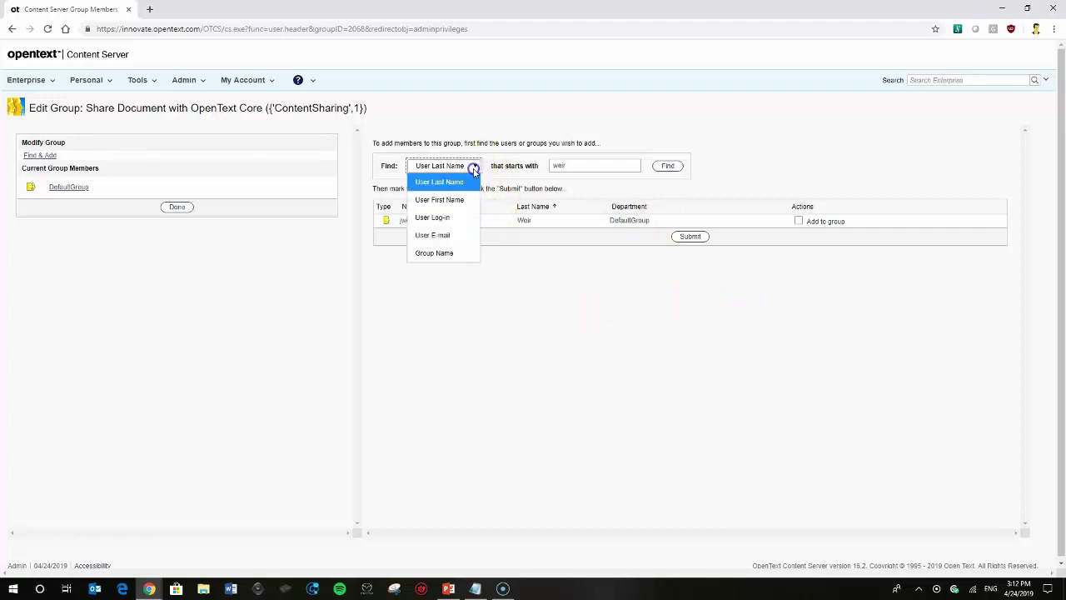
left_click(434, 252)
left_click(575, 165)
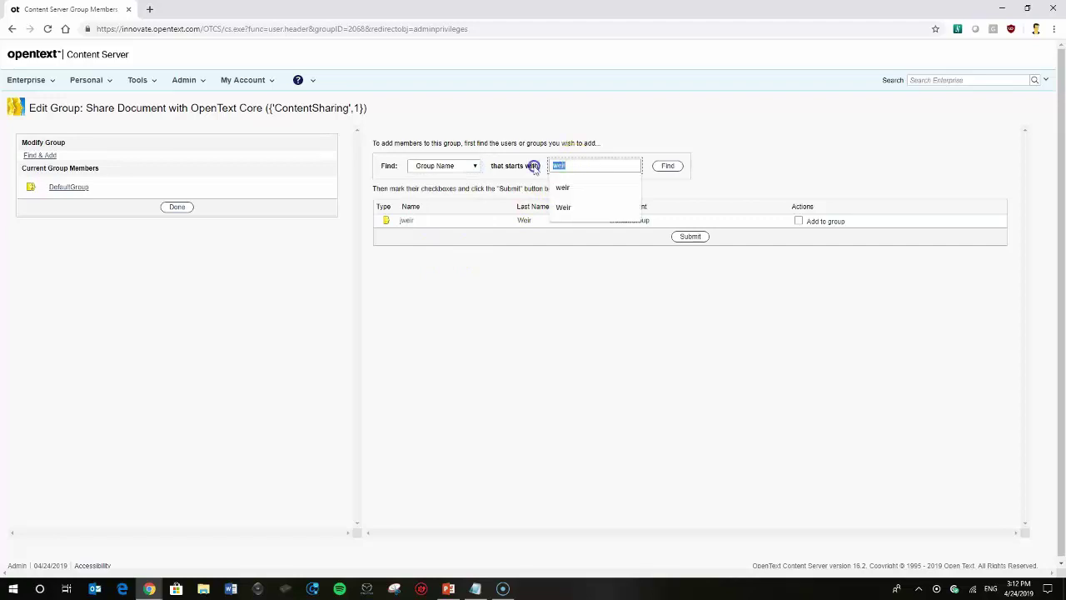
key("BackSpace")
key("BackSpace")
key("BackSpace")
key("BackSpace")
type("Marketing")
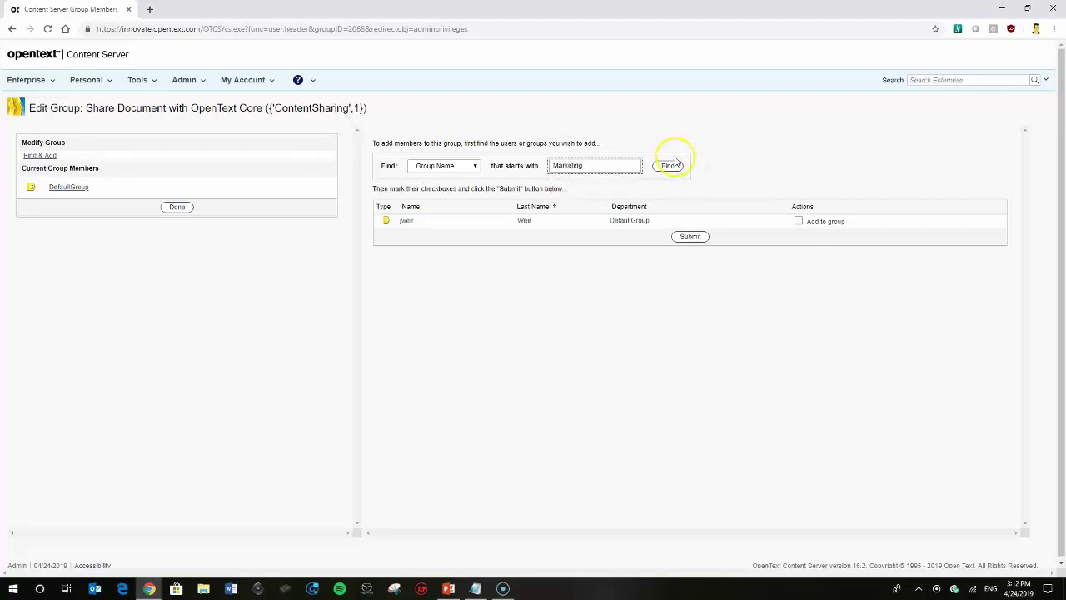